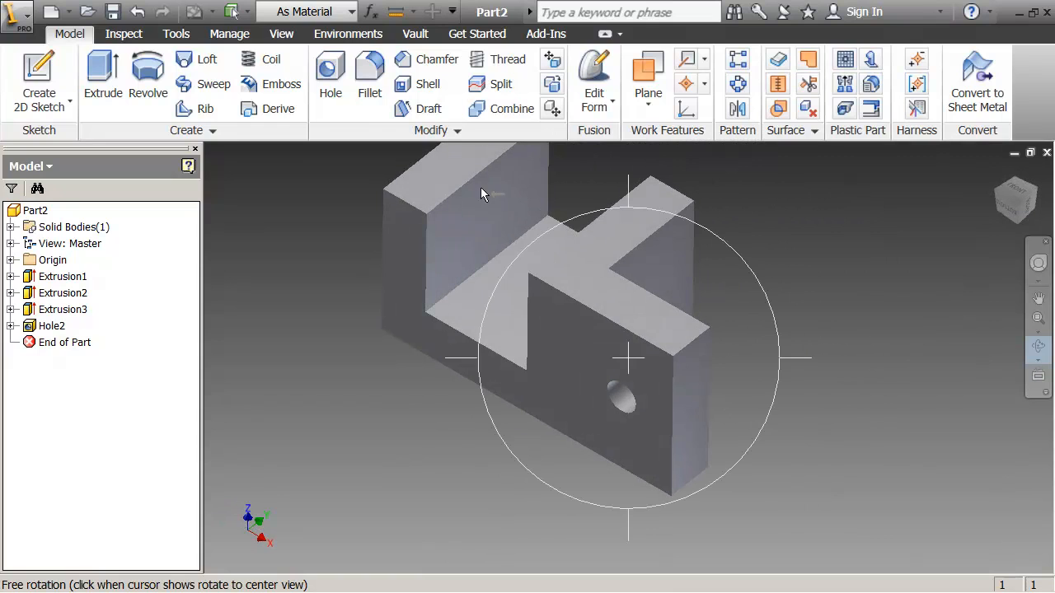
# Examine the finished bracket with its U-shaped body and drilled flange from several sides.
pyautogui.moveTo(565, 247); pyautogui.dragTo(329, 412)
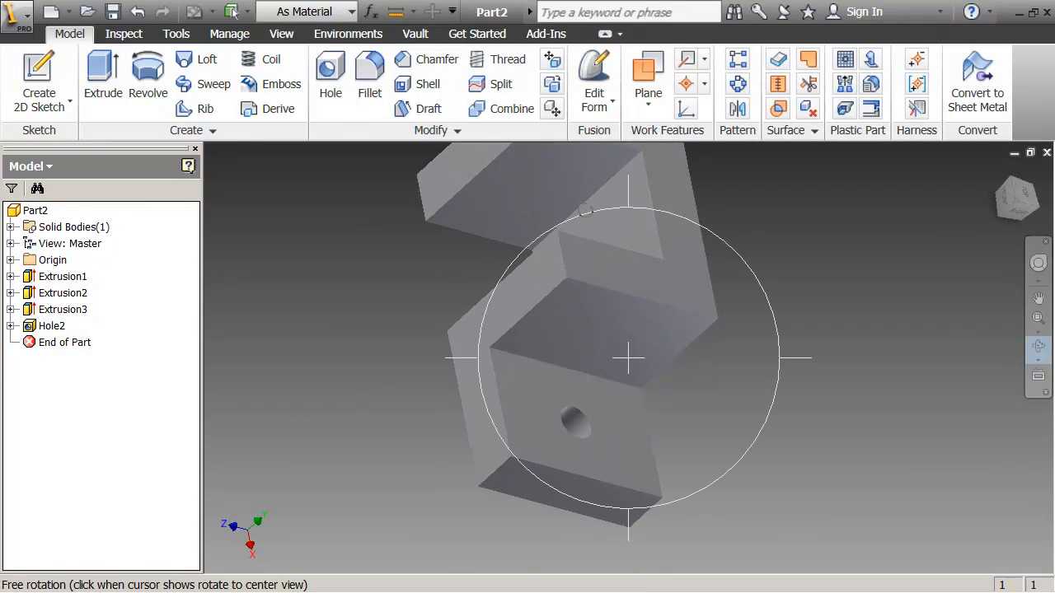
pyautogui.moveTo(612, 231); pyautogui.dragTo(779, 150)
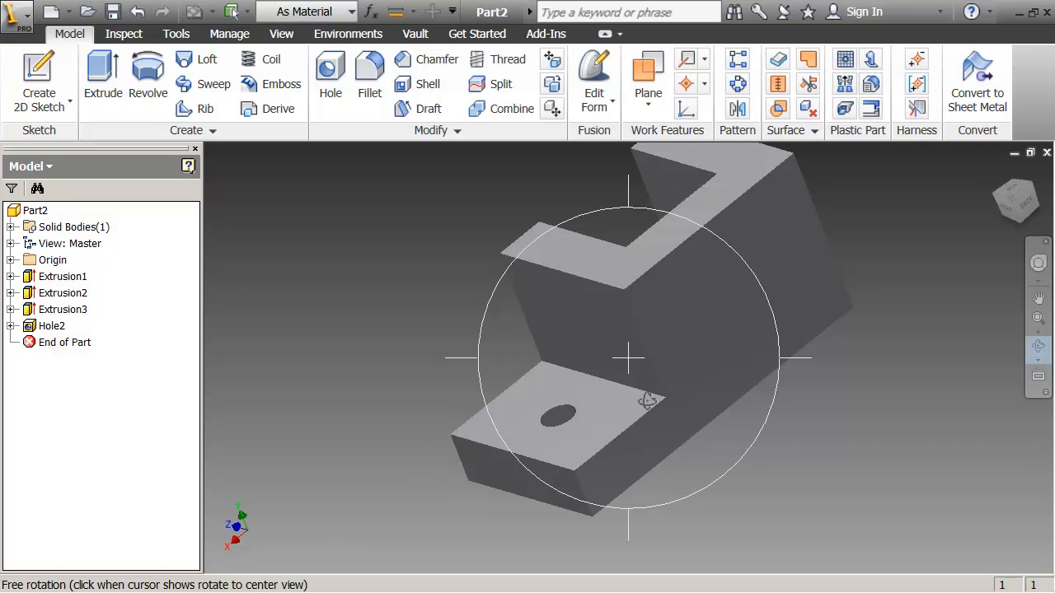
pyautogui.press('Escape')
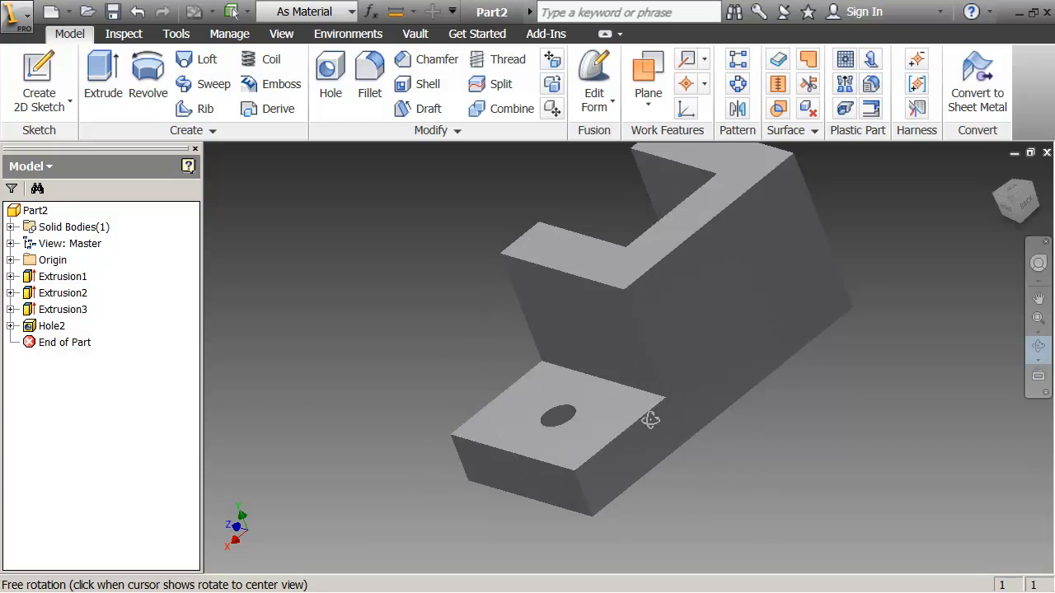
pyautogui.moveTo(650, 420); pyautogui.dragTo(816, 485)
pyautogui.moveTo(597, 285); pyautogui.dragTo(567, 300, button='middle')
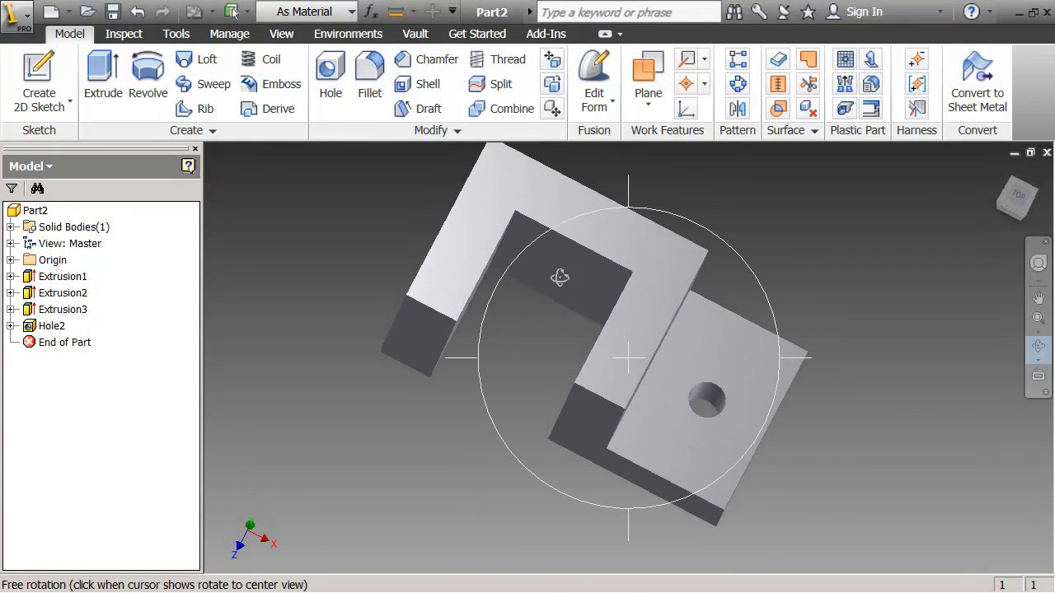
pyautogui.scroll(-2, 577, 280)
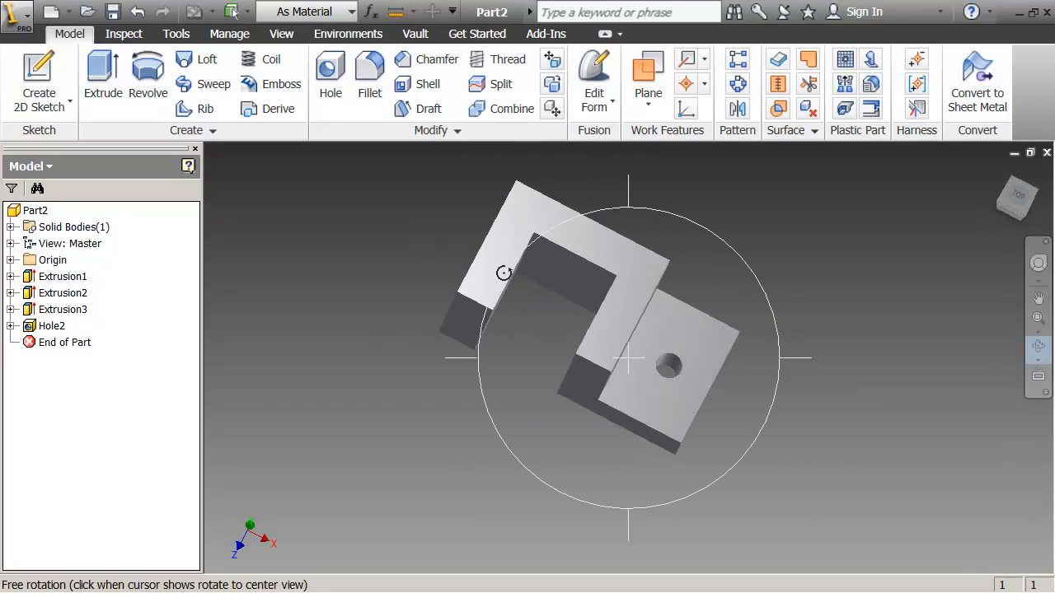
pyautogui.press('Escape')
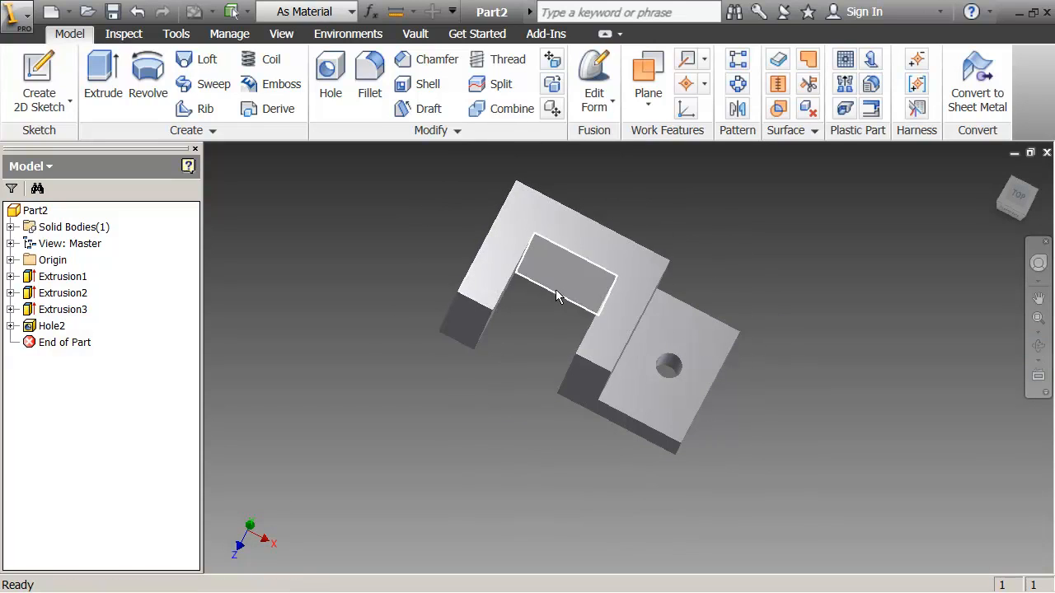
pyautogui.moveTo(555, 290); pyautogui.dragTo(503, 346, button='middle')
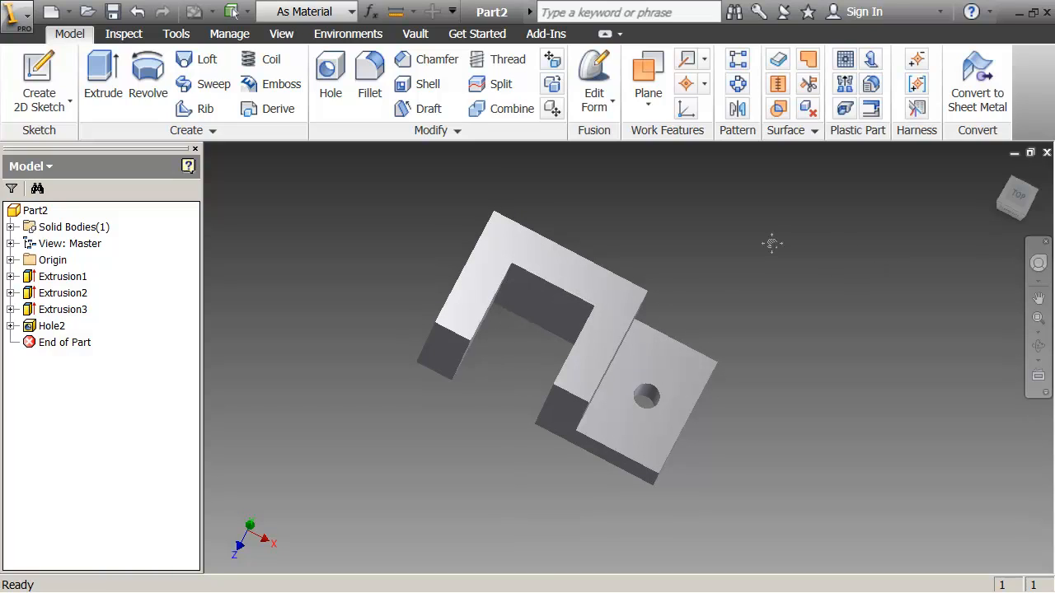
pyautogui.moveTo(771, 244); pyautogui.dragTo(774, 235, button='middle')
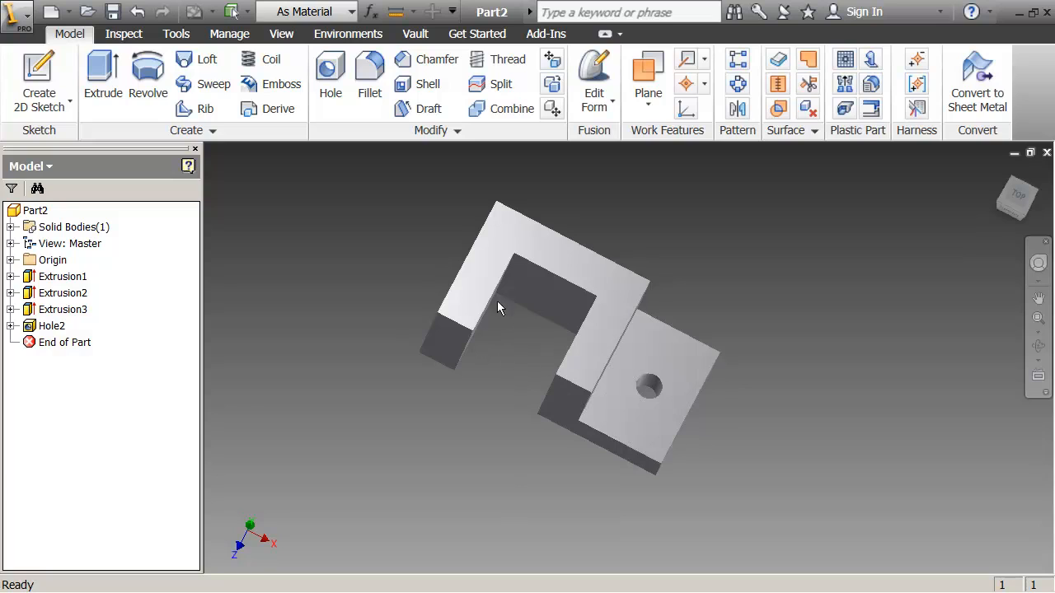
pyautogui.moveTo(518, 327); pyautogui.dragTo(514, 345, button='middle')
pyautogui.scroll(3, 495, 318)
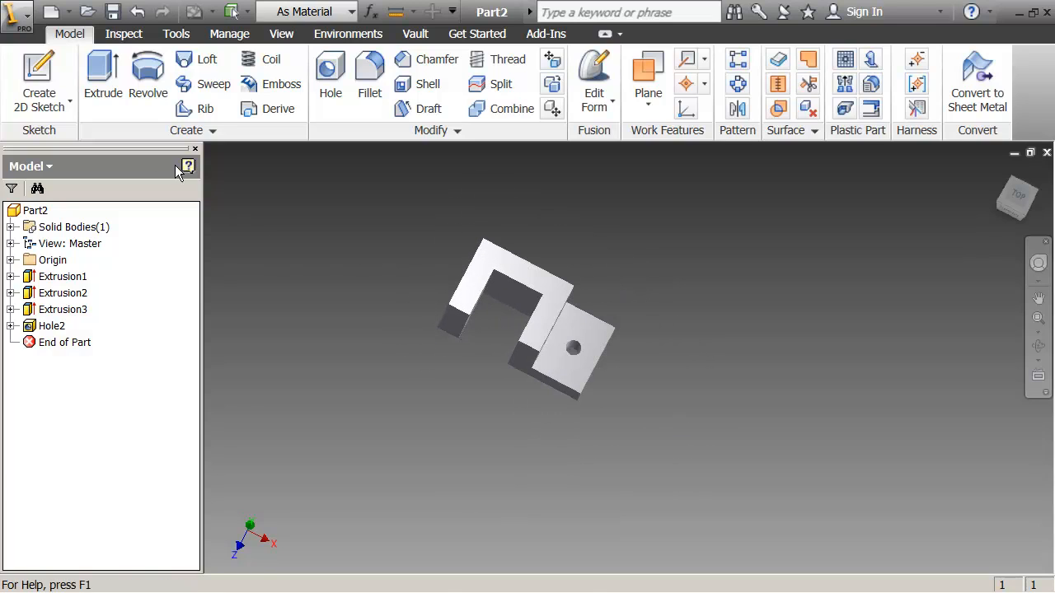
# Create a new standard part and expand its Origin folder to list the reference planes and axes.
pyautogui.click(18, 23)
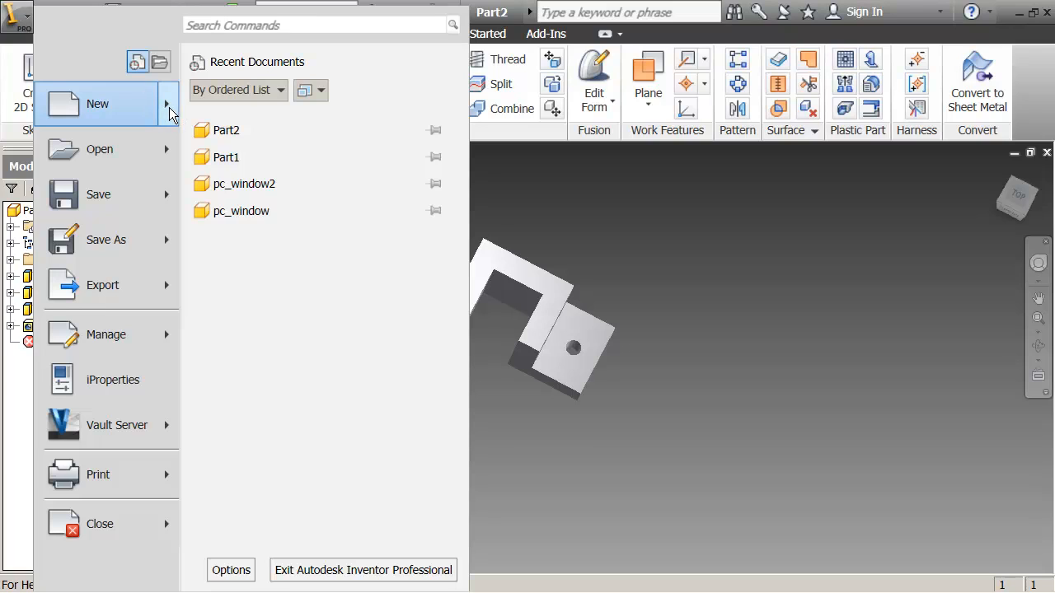
pyautogui.moveTo(169, 107)
pyautogui.click(241, 278)
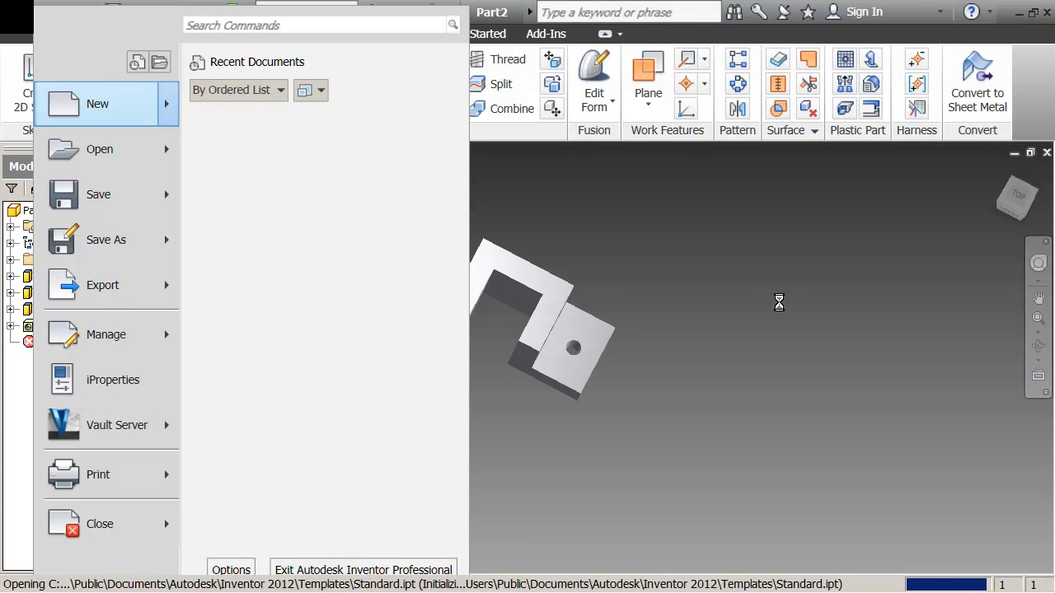
pyautogui.moveTo(691, 293)
pyautogui.mouseDown(button='middle')
pyautogui.moveTo(620, 284)
pyautogui.moveTo(603, 322)
pyautogui.mouseUp(button='middle')
pyautogui.scroll(-2, 626, 309)
pyautogui.scroll(-2, 626, 294)
pyautogui.scroll(2, 603, 322)
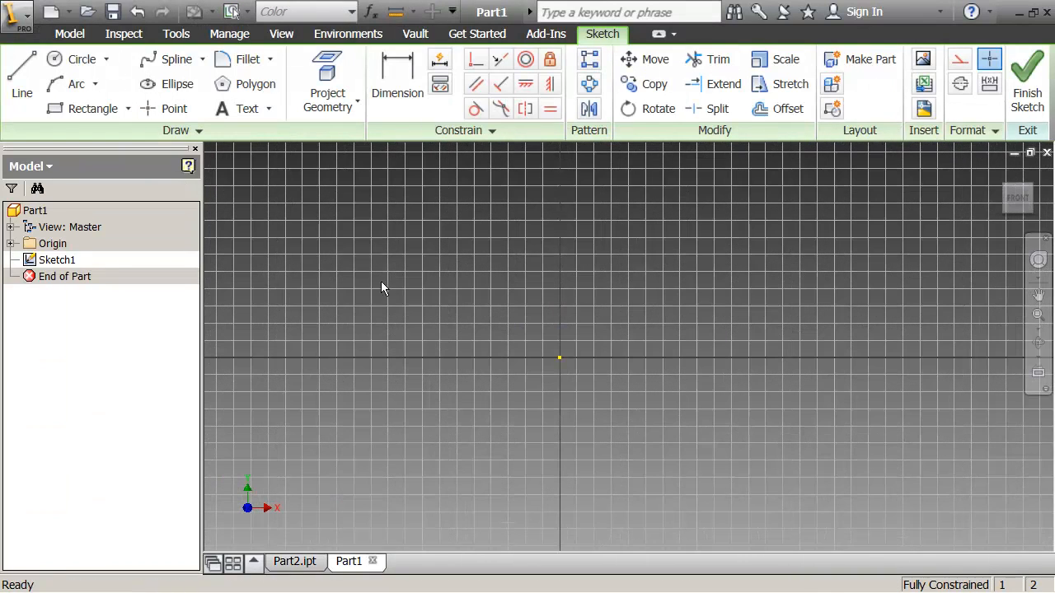
pyautogui.click(10, 243)
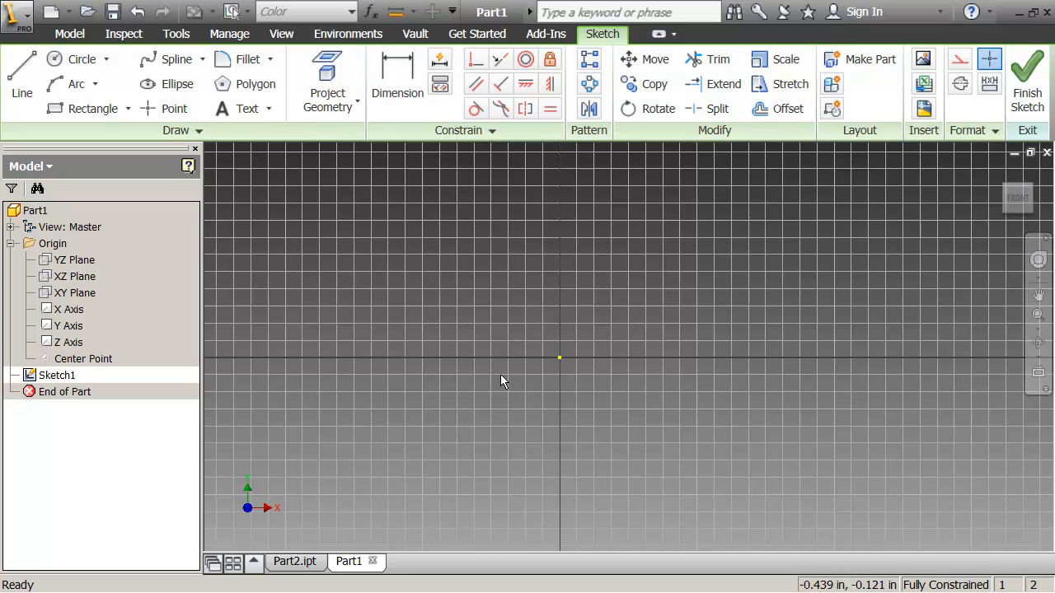
# Draw a two-point rectangle about 1.6 by 0.9 in with its lower-left corner on the sketch origin.
pyautogui.scroll(-4, 501, 374)
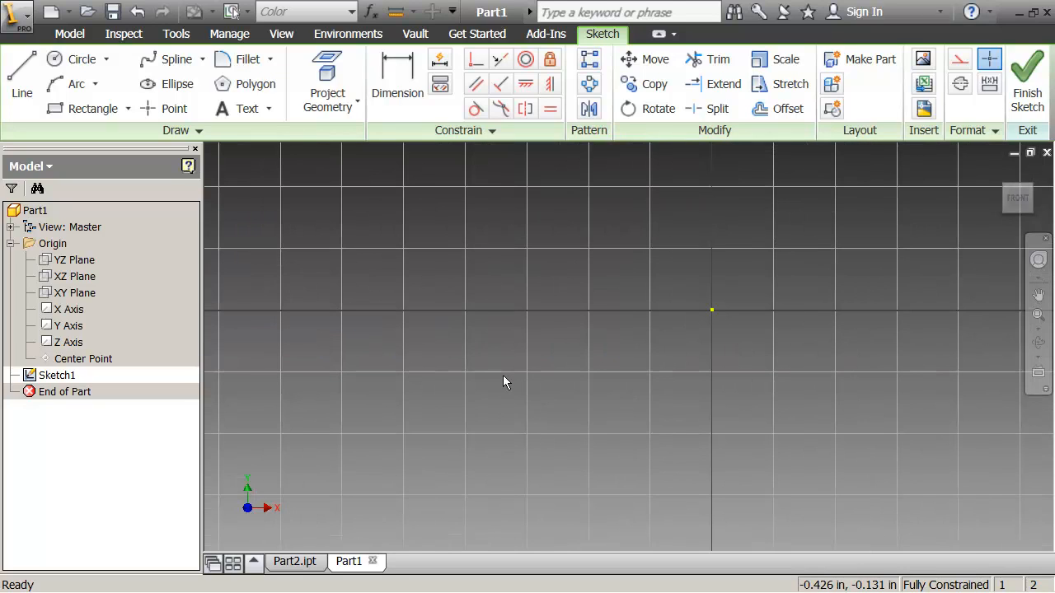
pyautogui.scroll(4, 503, 376)
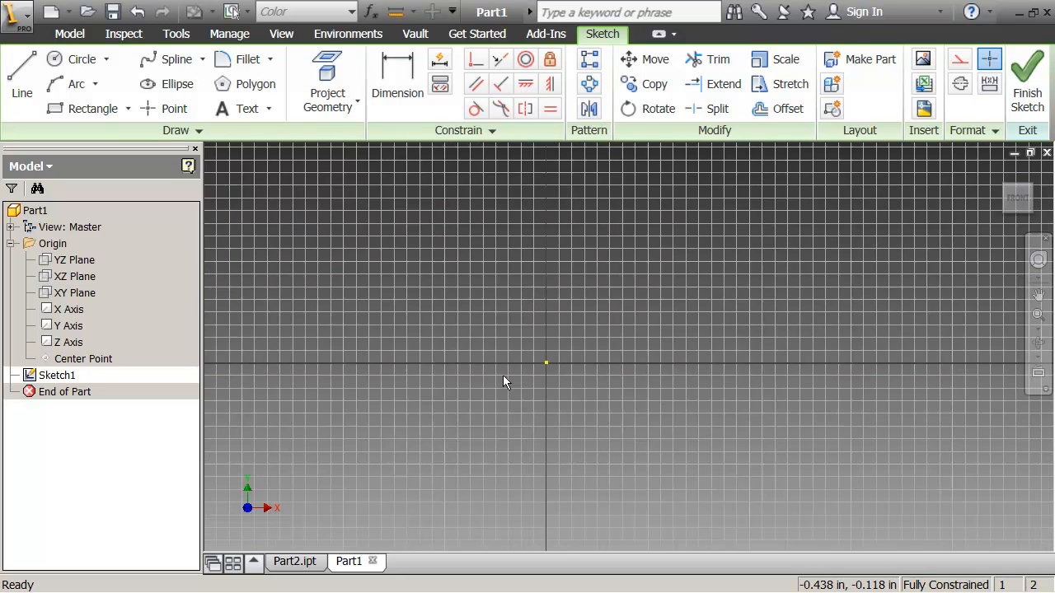
pyautogui.scroll(-4, 504, 379)
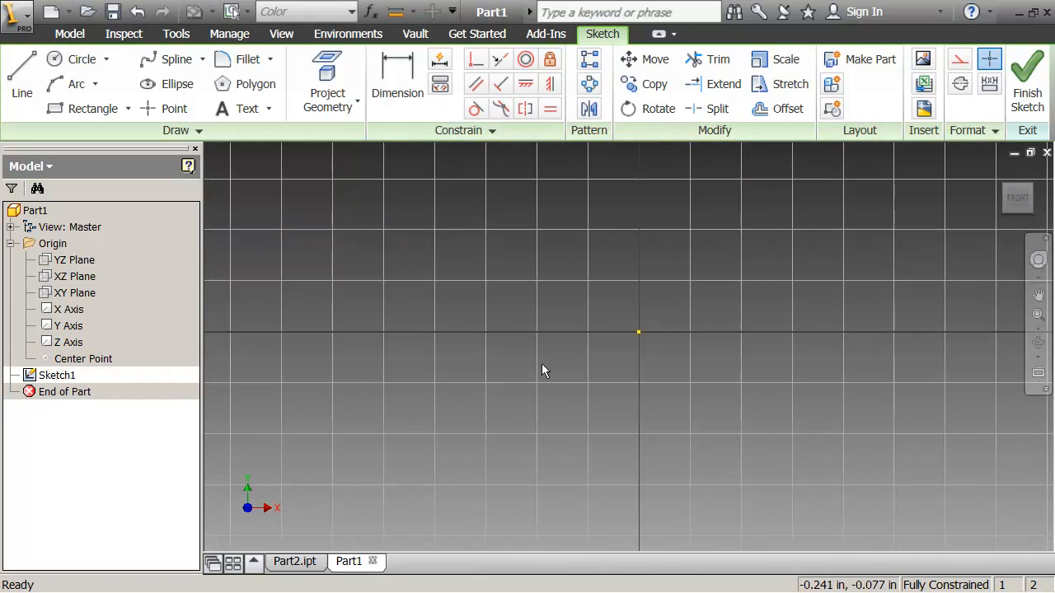
pyautogui.scroll(4, 462, 400)
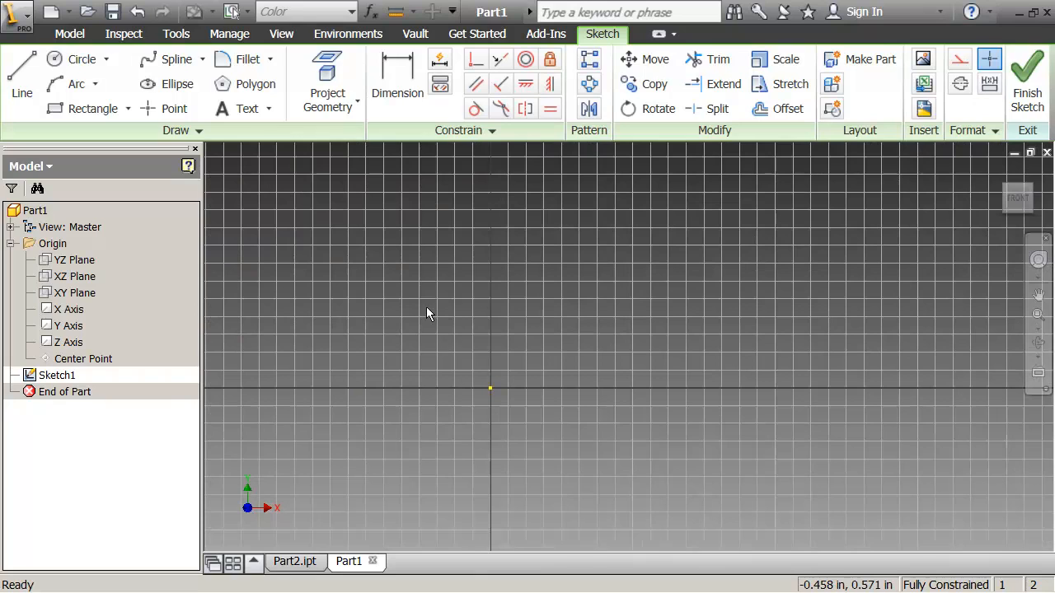
pyautogui.click(93, 108)
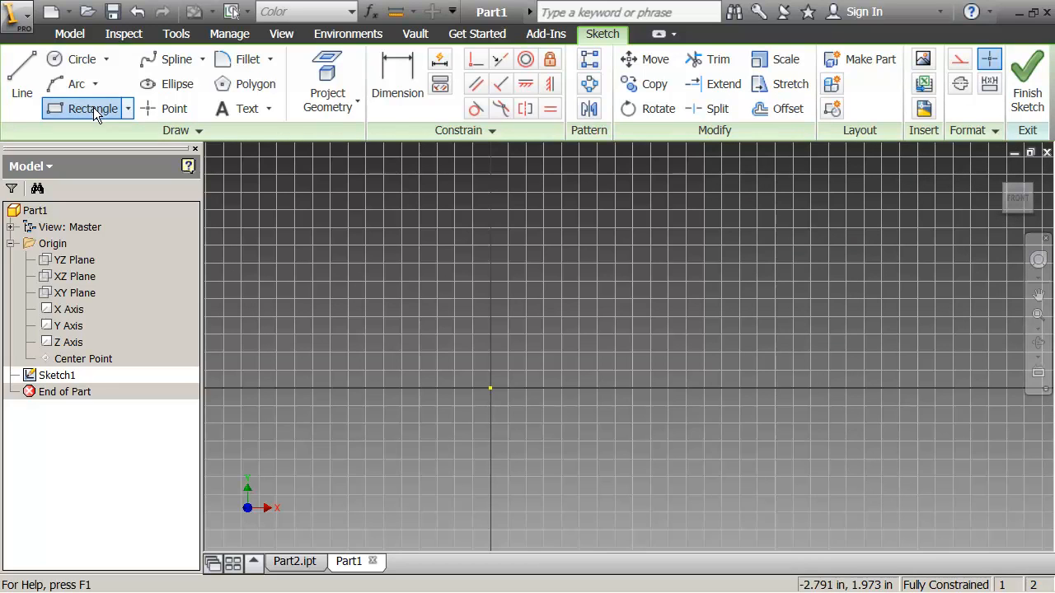
pyautogui.click(490, 388)
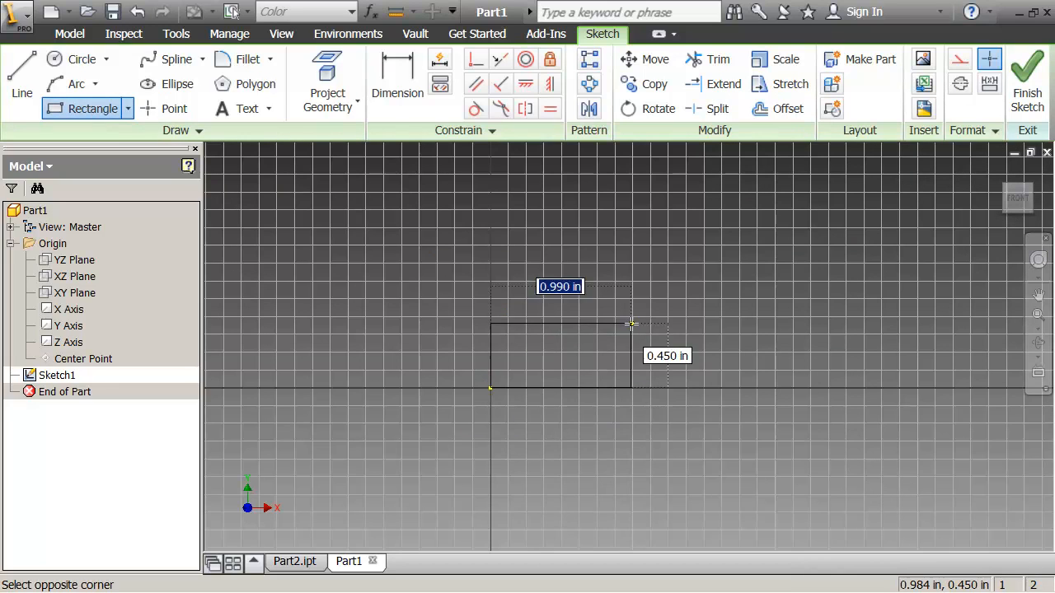
pyautogui.click(719, 260)
pyautogui.moveTo(585, 467); pyautogui.dragTo(566, 443, button='middle')
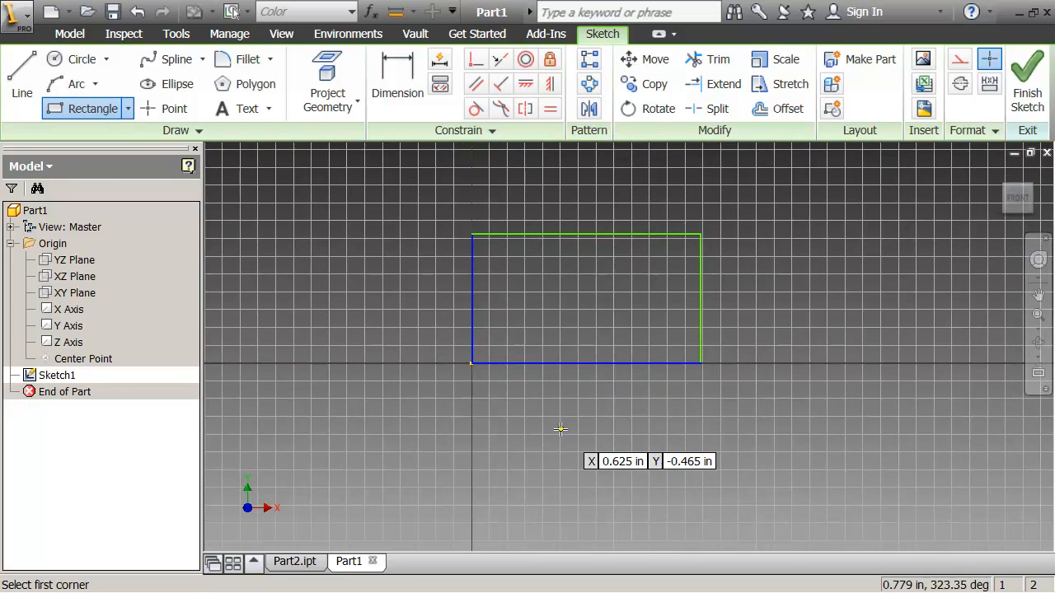
pyautogui.press('Escape')
pyautogui.moveTo(586, 404); pyautogui.dragTo(575, 427, button='middle')
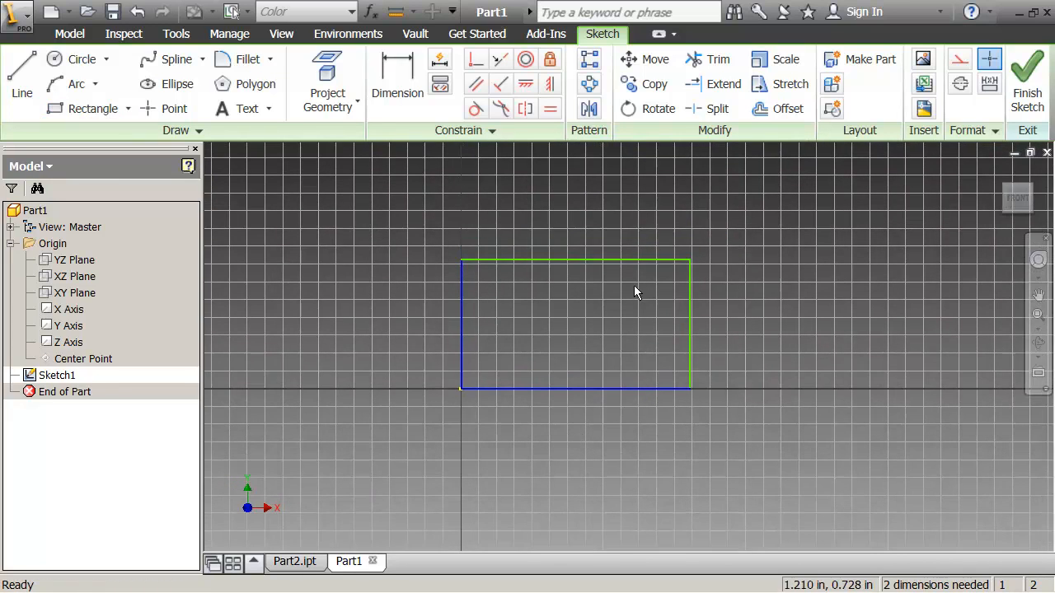
# Stretch the rectangle by its upper-right corner to about 1.7 by 1.1 in.
pyautogui.moveTo(634, 286); pyautogui.dragTo(611, 319, button='middle')
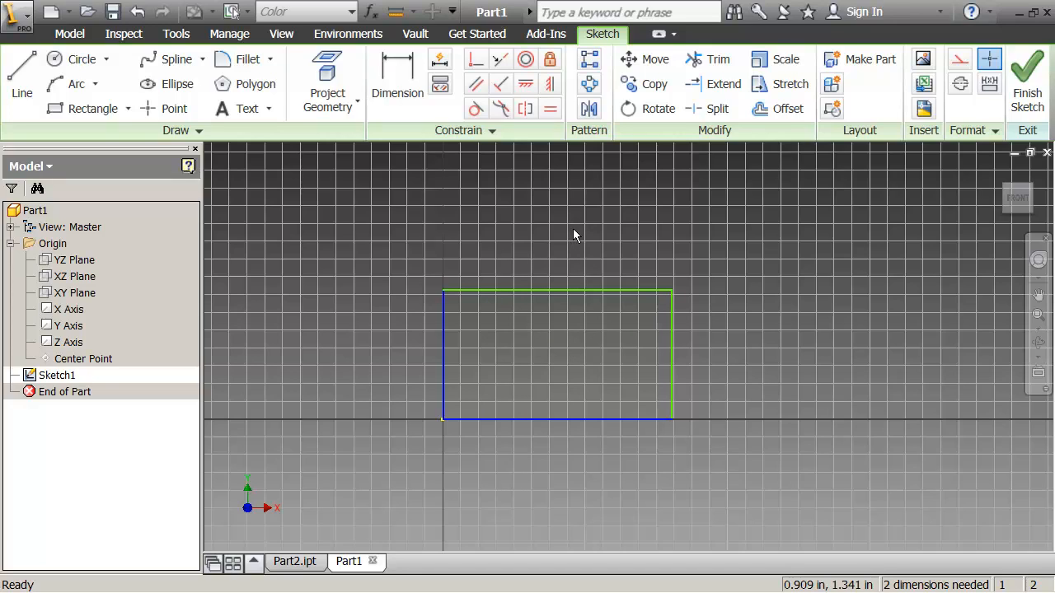
pyautogui.moveTo(486, 220); pyautogui.dragTo(431, 194, button='middle')
pyautogui.scroll(-3, 472, 229)
pyautogui.moveTo(472, 229); pyautogui.dragTo(471, 211, button='middle')
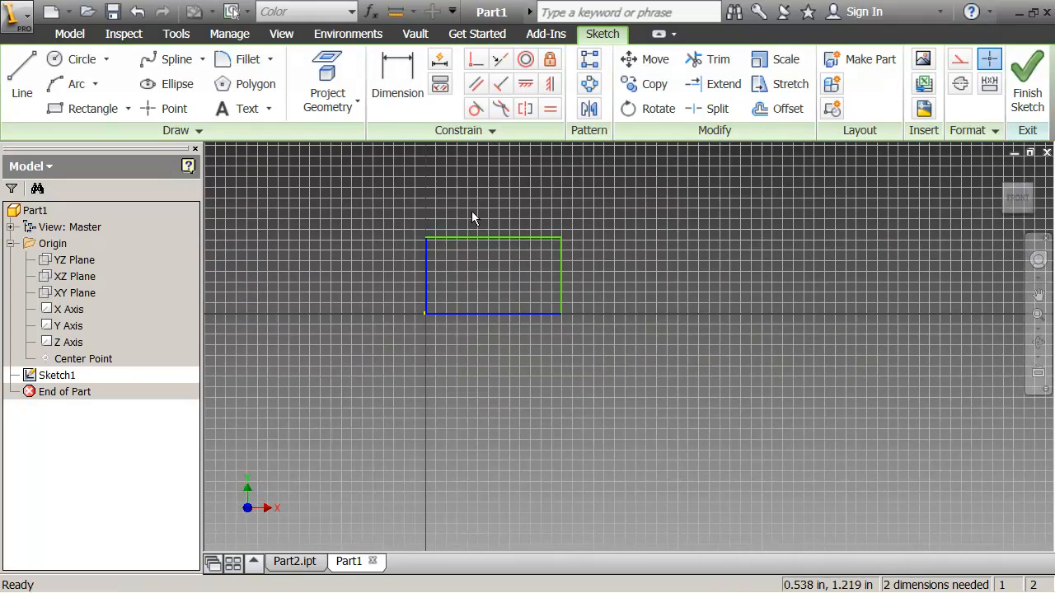
pyautogui.scroll(3, 472, 211)
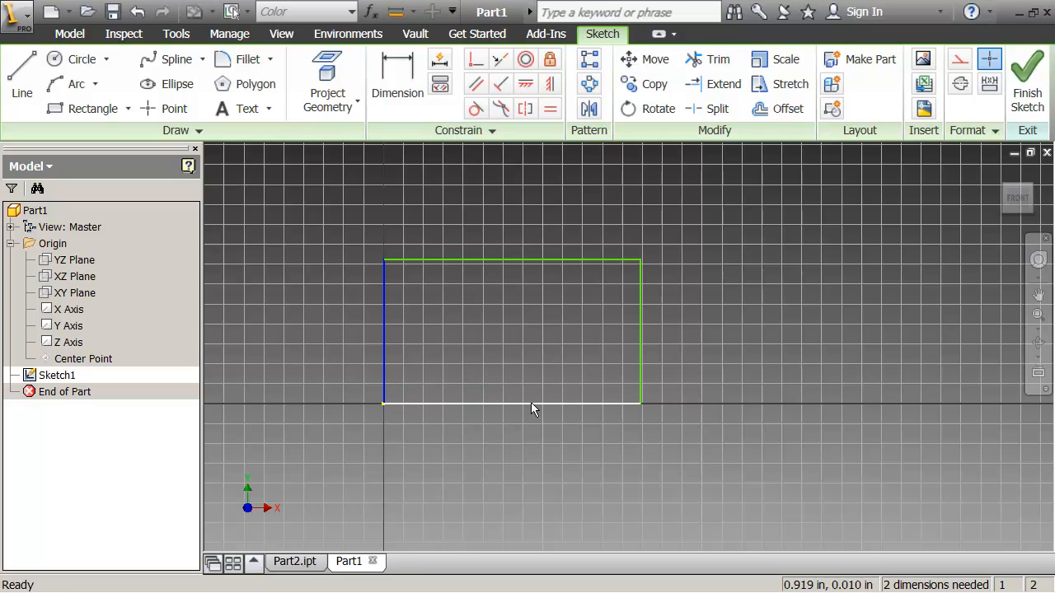
pyautogui.keyDown('ctrl'); pyautogui.click(628, 404); pyautogui.keyUp('ctrl')
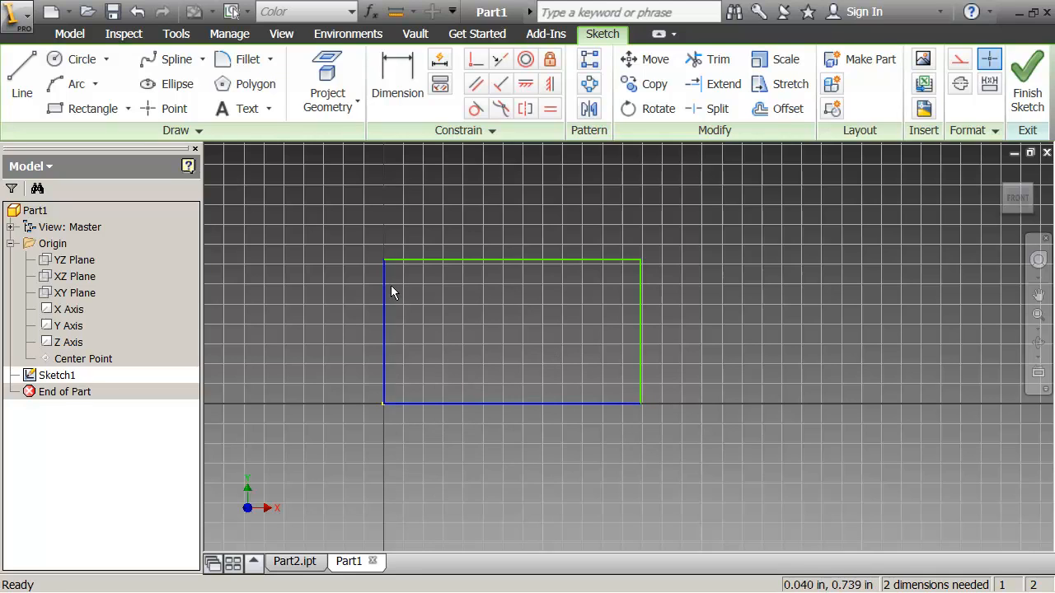
pyautogui.moveTo(441, 348); pyautogui.dragTo(448, 346, button='middle')
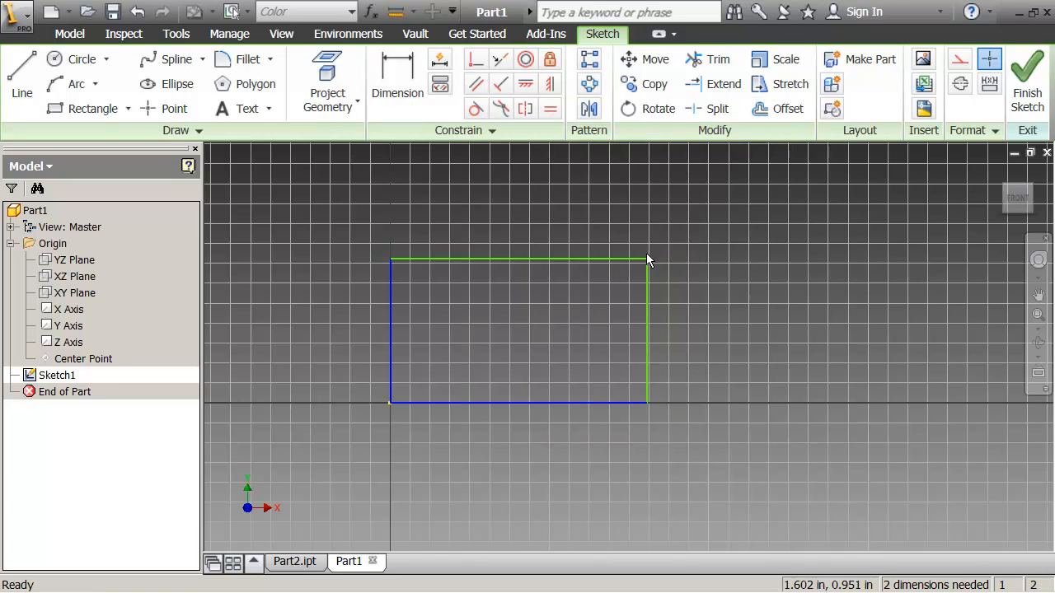
pyautogui.moveTo(648, 262); pyautogui.dragTo(660, 223)
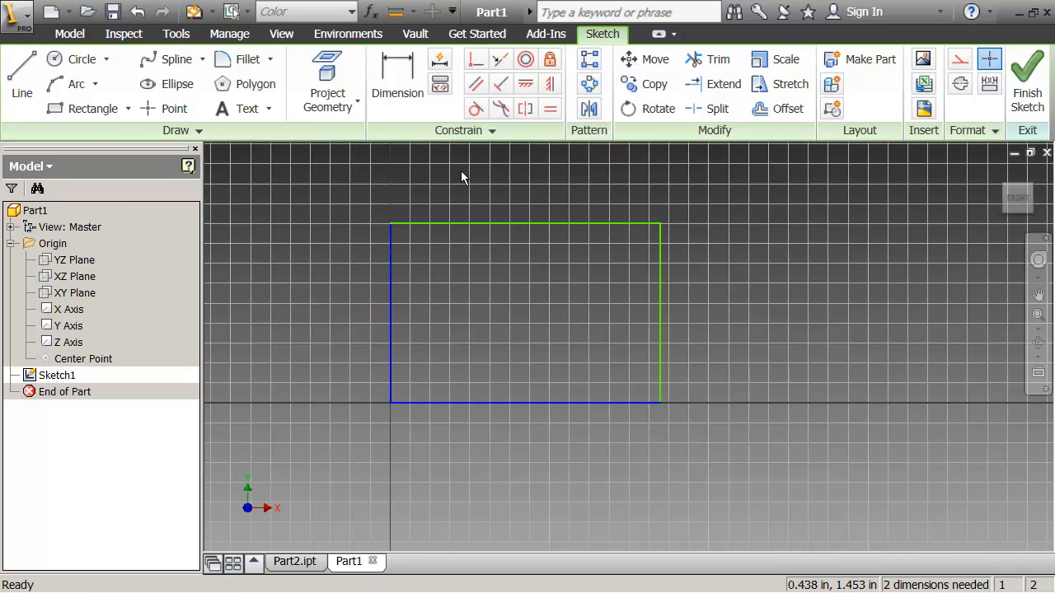
pyautogui.moveTo(462, 176); pyautogui.dragTo(460, 227, button='middle')
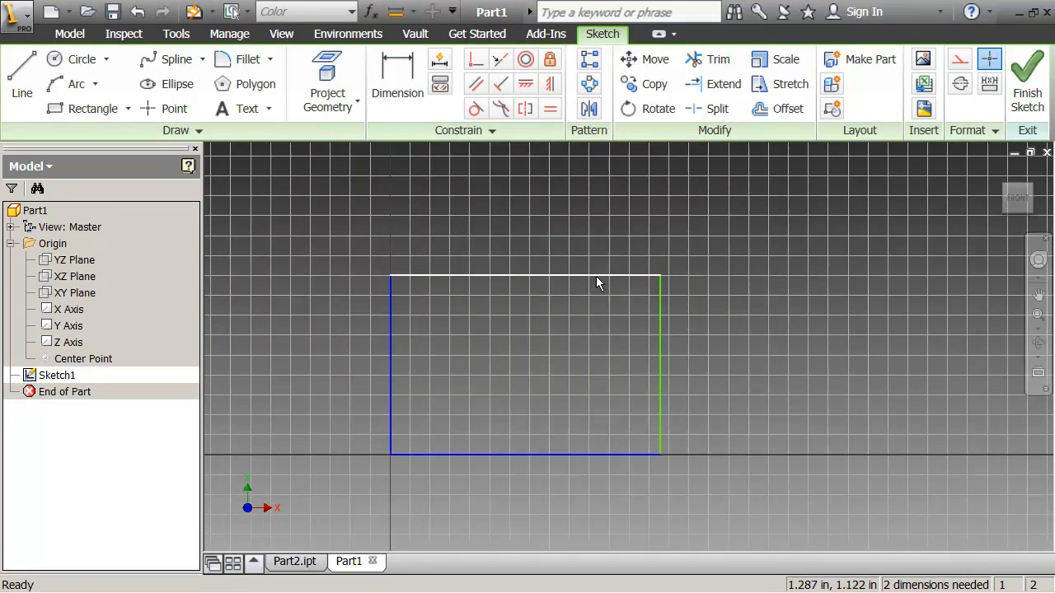
pyautogui.moveTo(525, 220); pyautogui.dragTo(535, 205, button='middle')
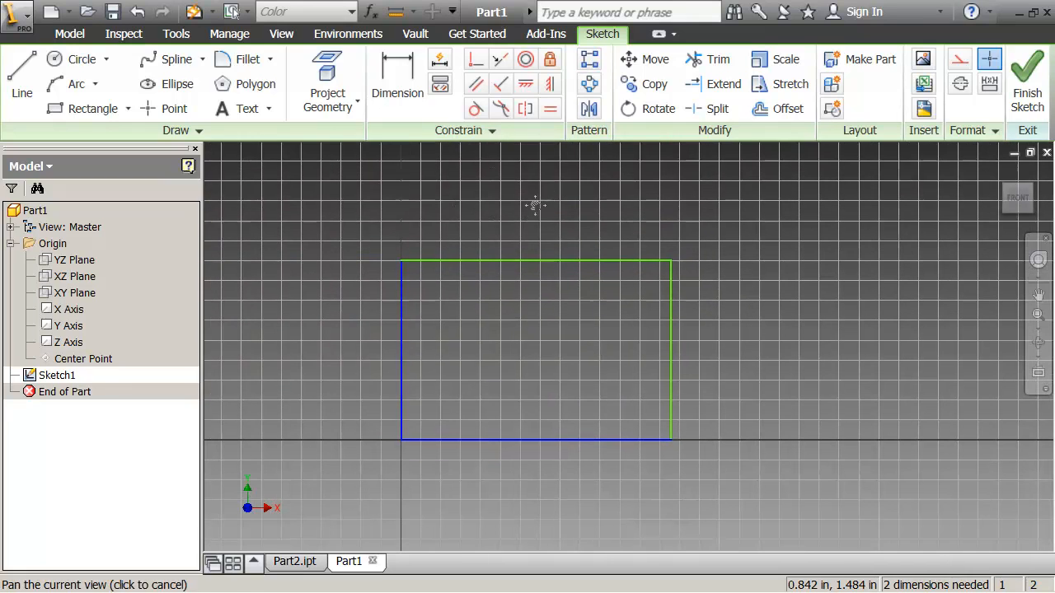
pyautogui.scroll(-1, 501, 320)
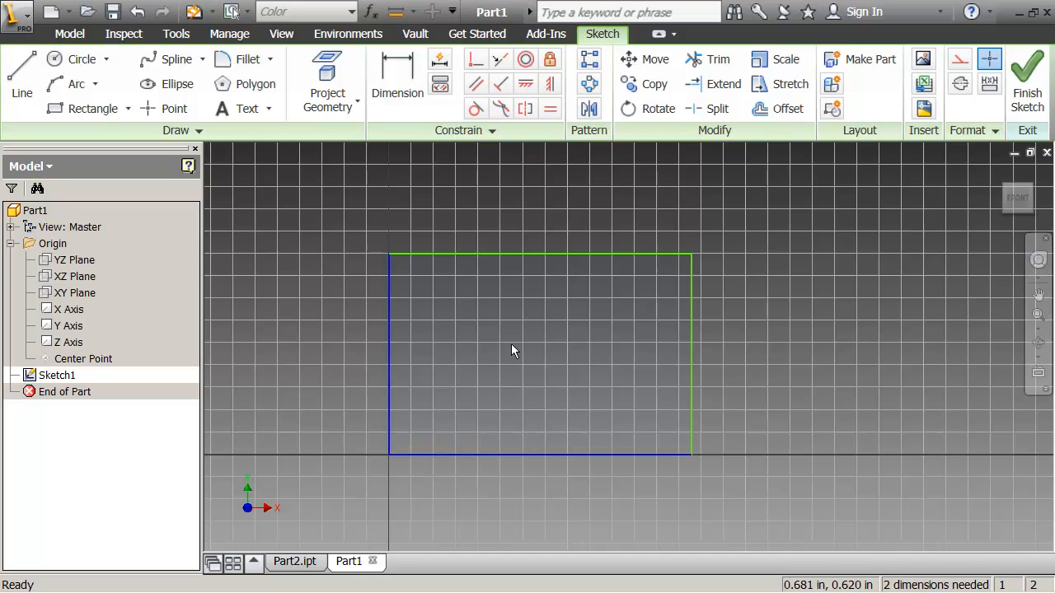
# Show all constraints of the rectangle sketch and inspect them in the isometric and front views.
pyautogui.press('F6')
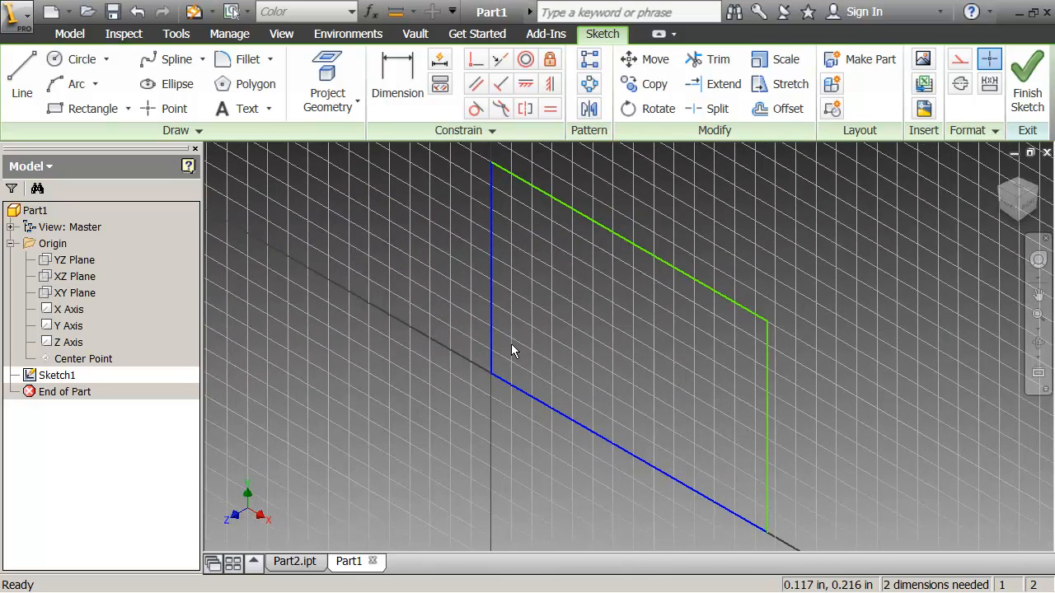
pyautogui.press('F8')
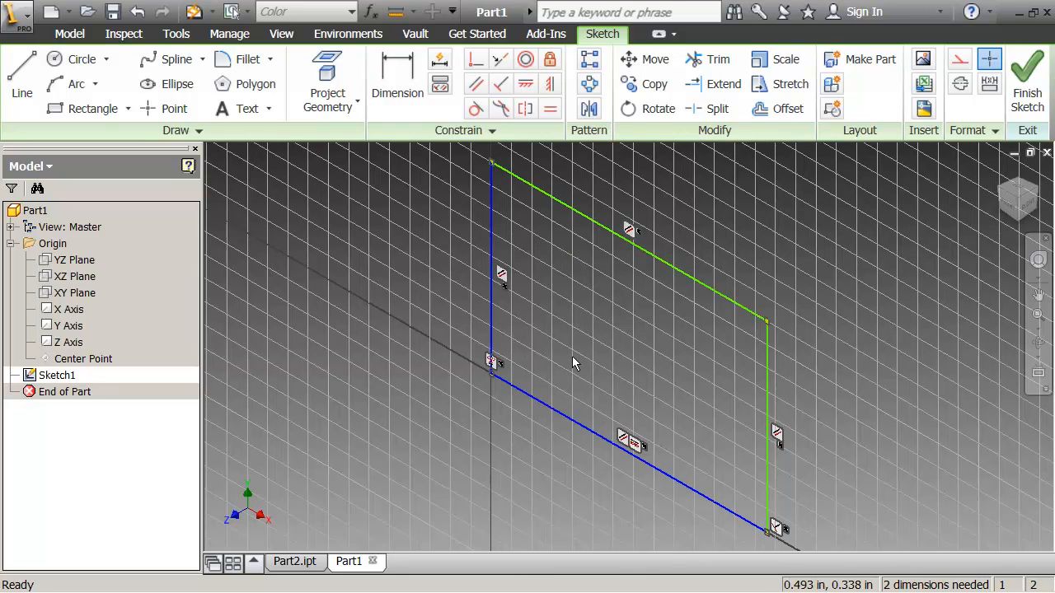
pyautogui.press('F5')
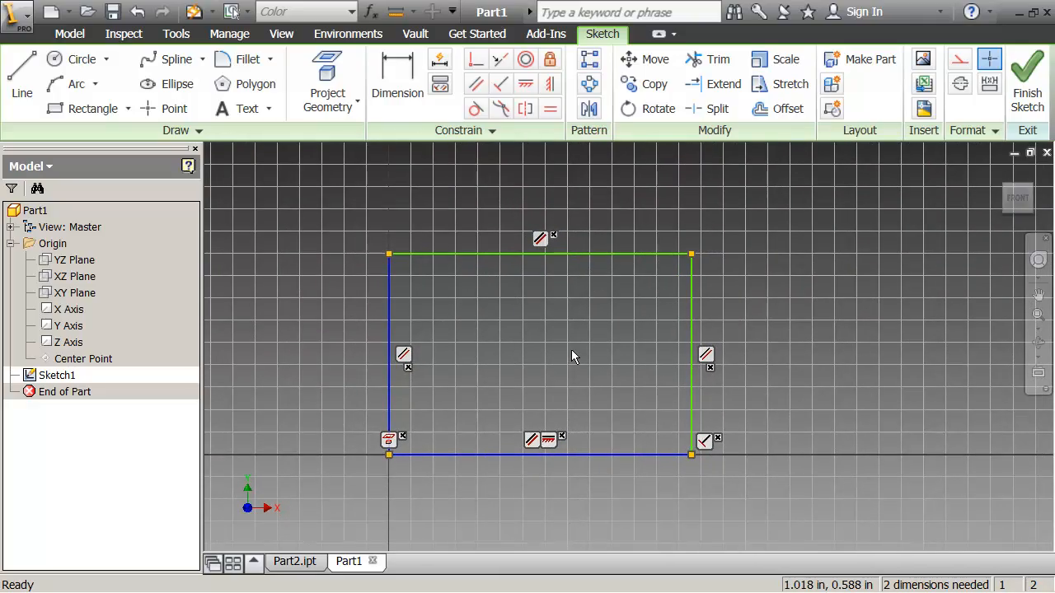
pyautogui.press('F6')
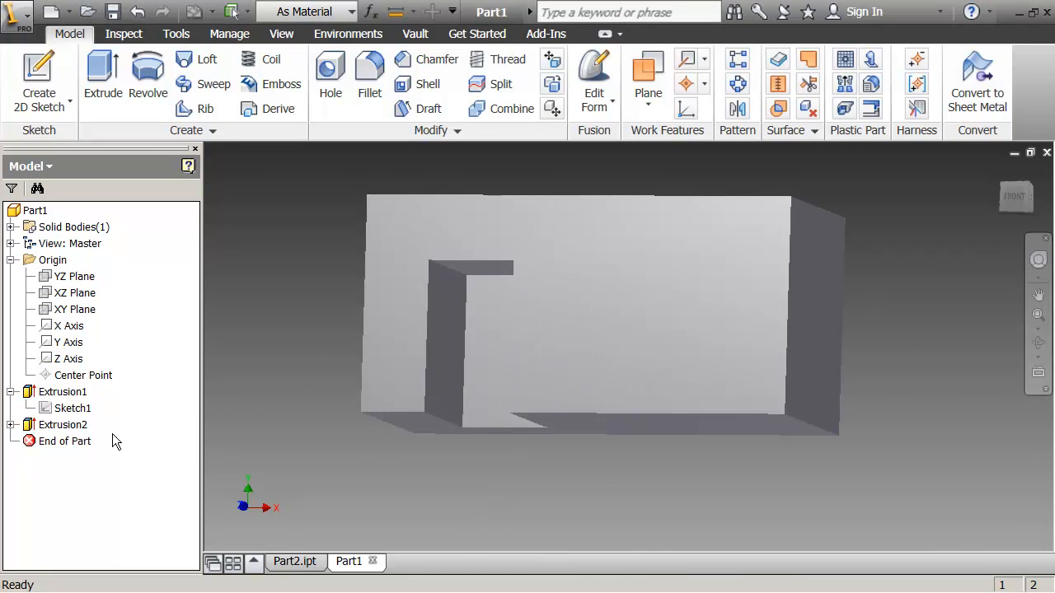
# Expand Extrusion2 in the model tree to show the sketch it is based on.
pyautogui.click(11, 426)
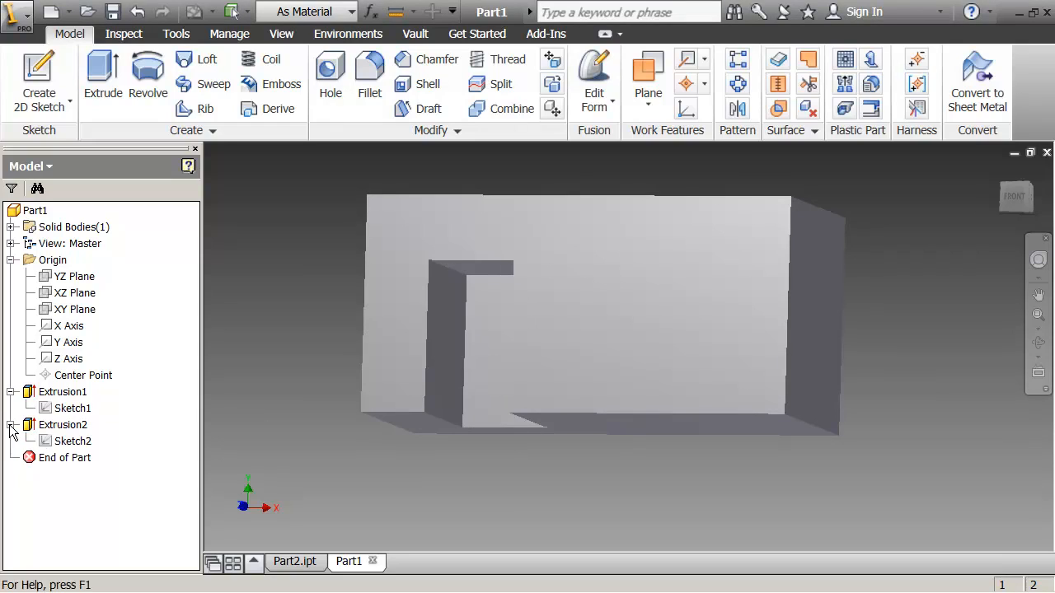
# Edit Sketch2 so the slot's right edge lies 2.25 in from the block's left edge, and finish the sketch.
pyautogui.doubleClick(72, 443)
pyautogui.press('Escape')
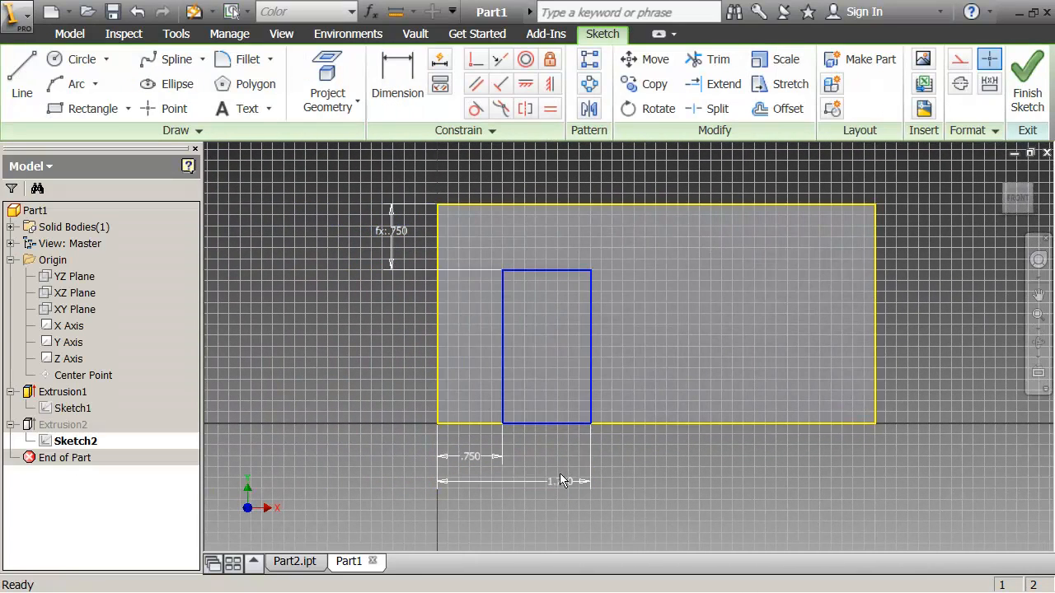
pyautogui.doubleClick(558, 478)
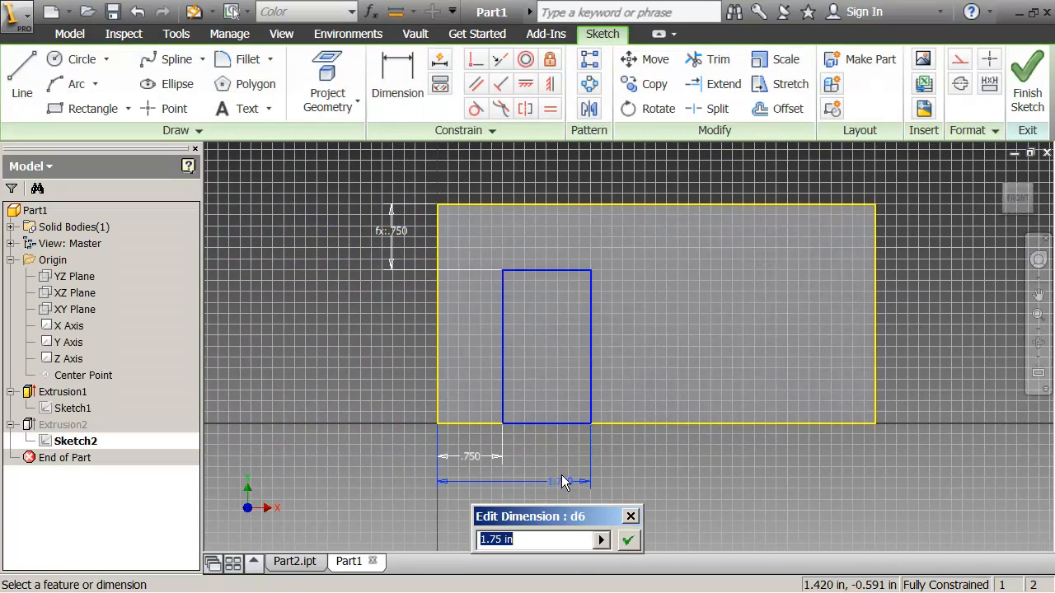
pyautogui.write('2.25')
pyautogui.press('Return')
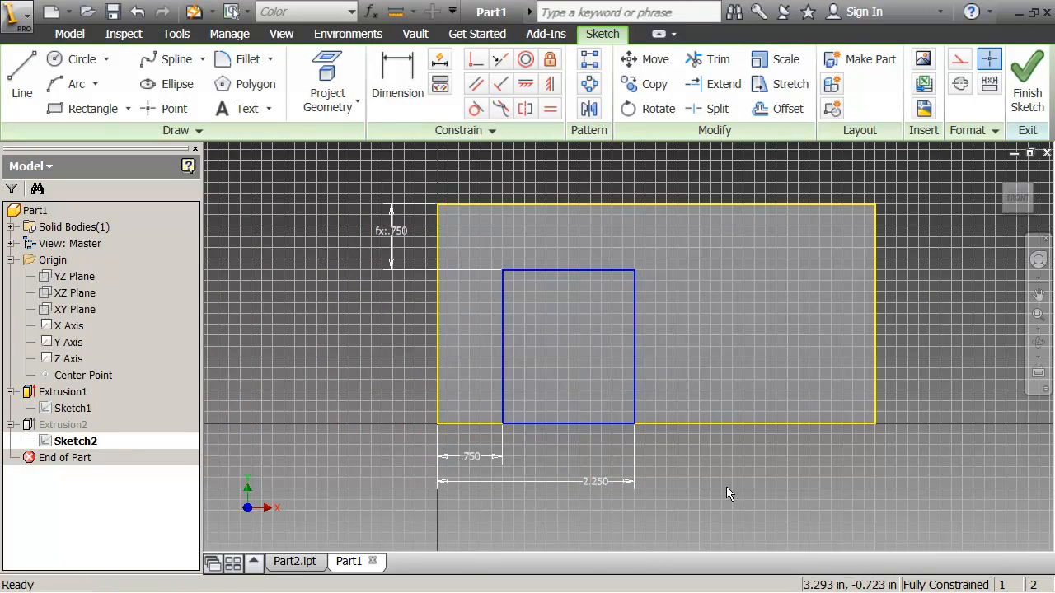
pyautogui.click(1028, 93)
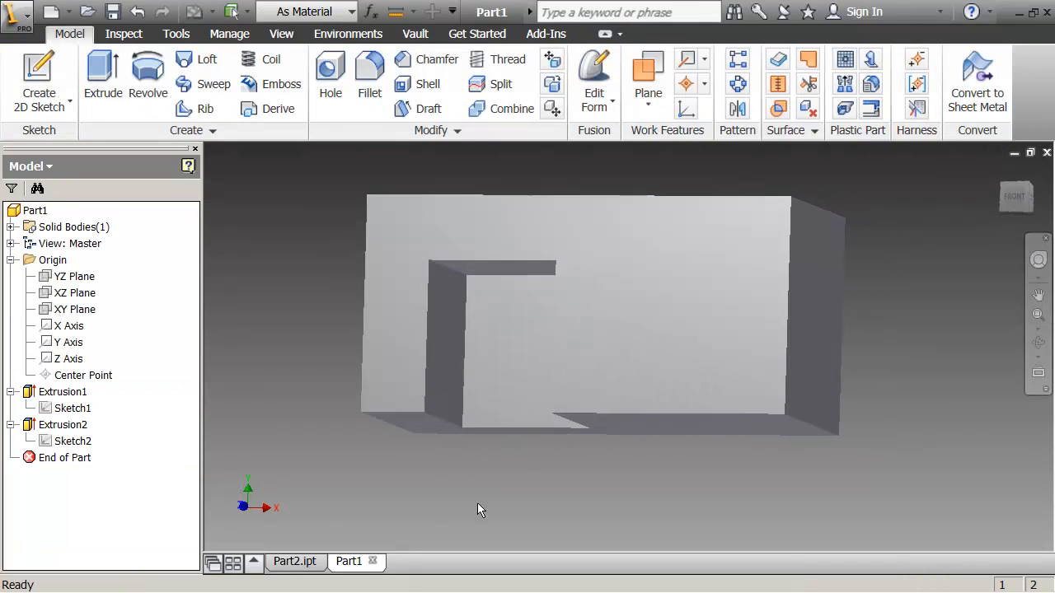
# Sketch a rectangle on the block's front face from its upper-right corner to the bottom edge about 2.9 in from the origin.
pyautogui.moveTo(515, 459); pyautogui.dragTo(498, 471, button='middle')
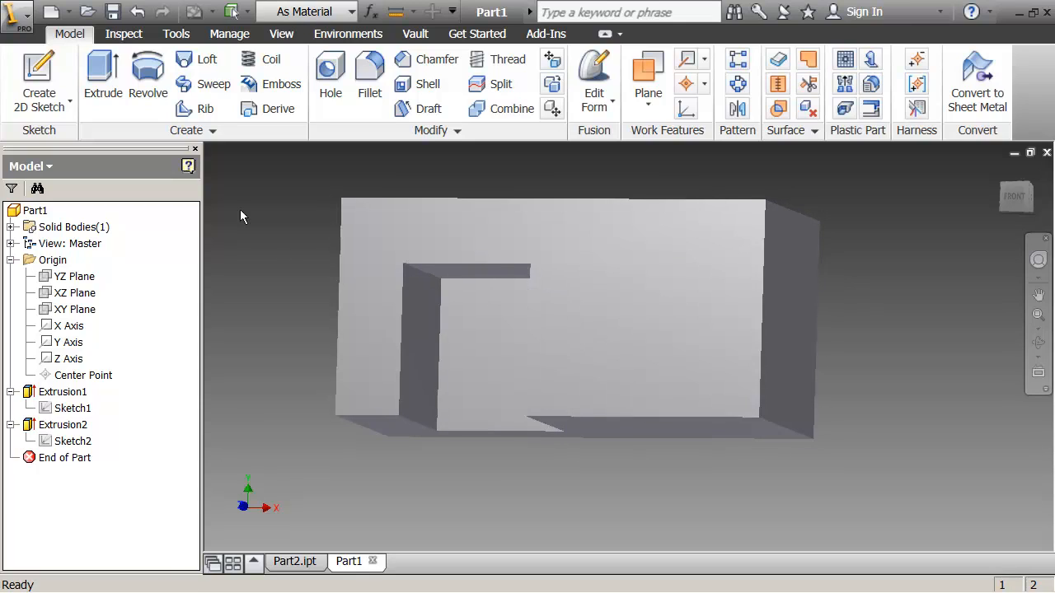
pyautogui.click(625, 275)
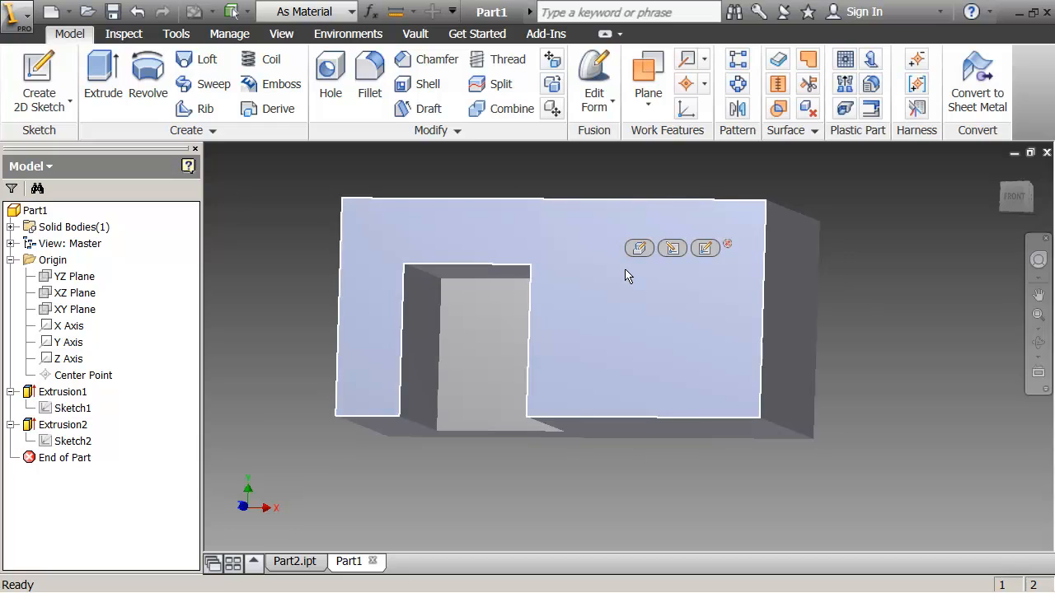
pyautogui.click(705, 248)
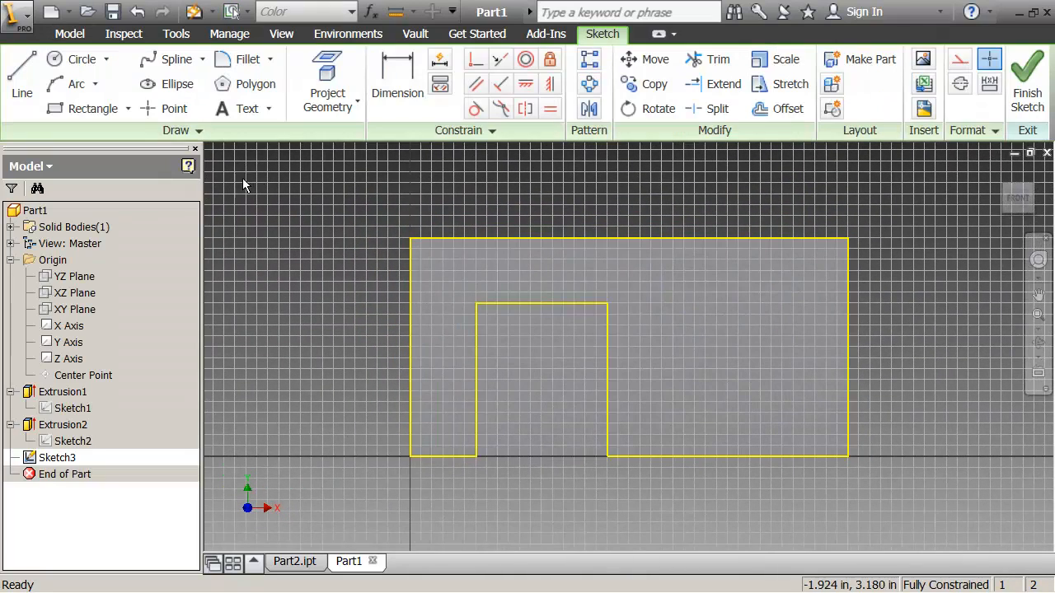
pyautogui.click(67, 108)
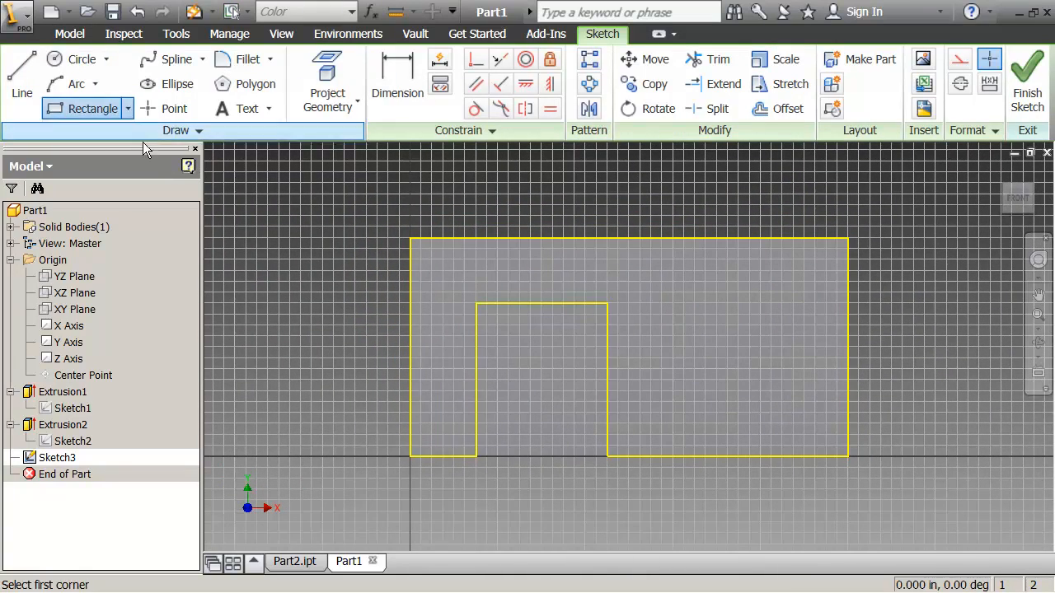
pyautogui.click(849, 238)
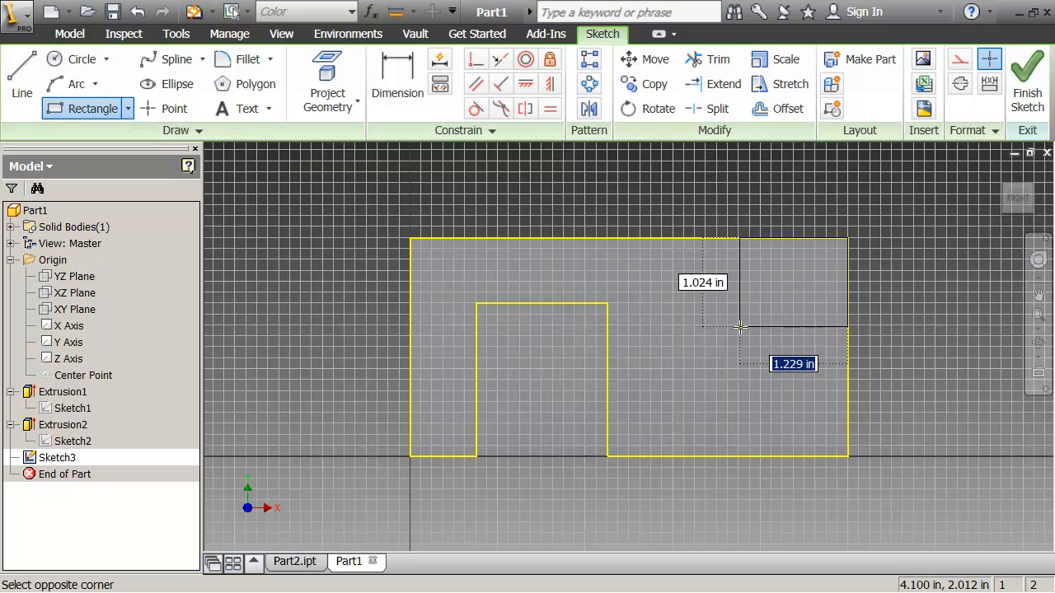
pyautogui.click(662, 455)
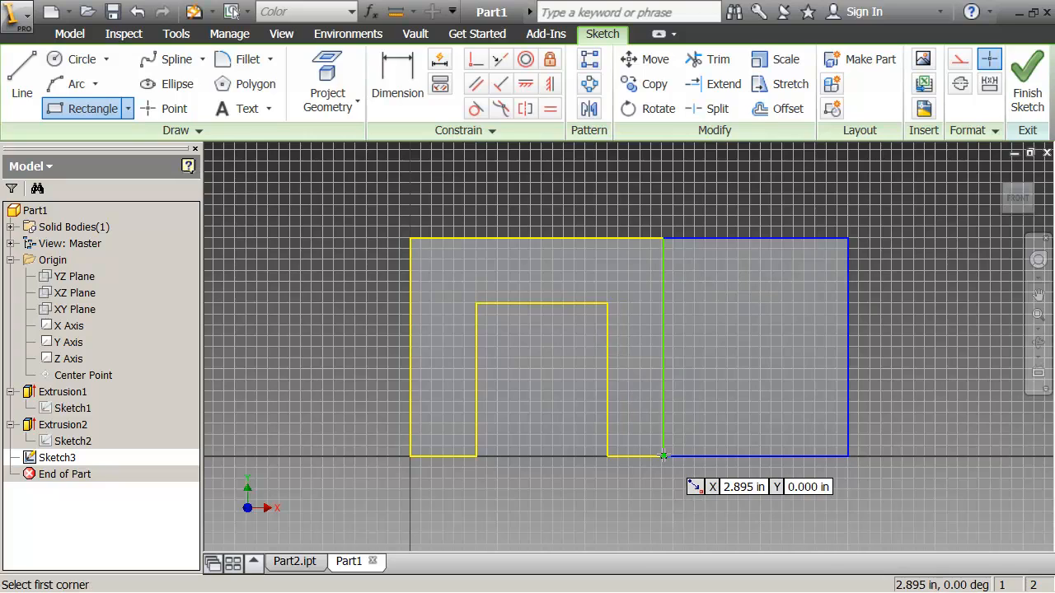
# Dimension the horizontal distance between the slot's right edge and the new rectangle's left edge above the block.
pyautogui.click(413, 108)
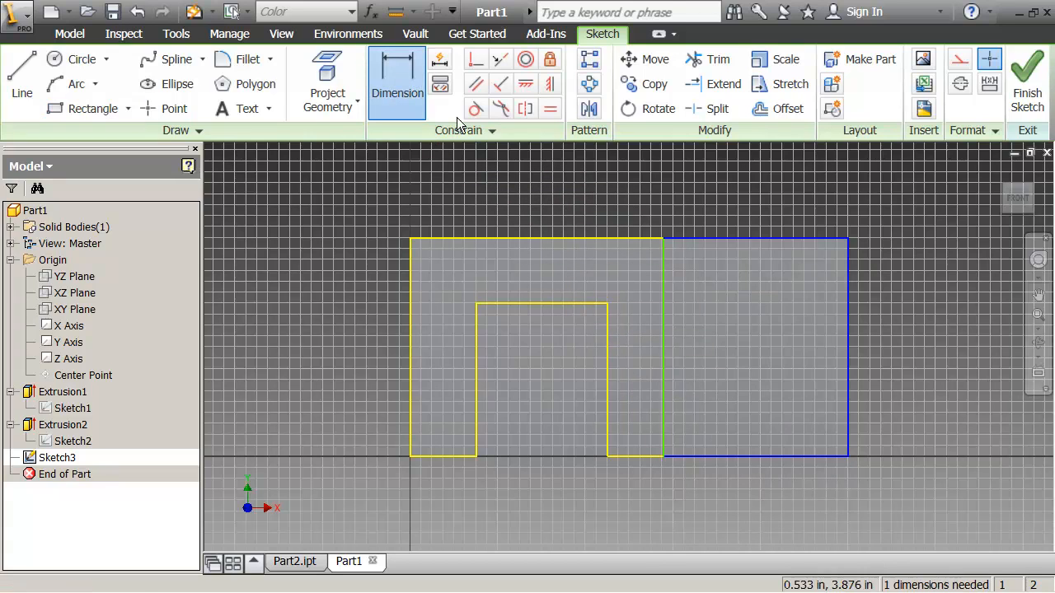
pyautogui.click(608, 333)
pyautogui.click(664, 320)
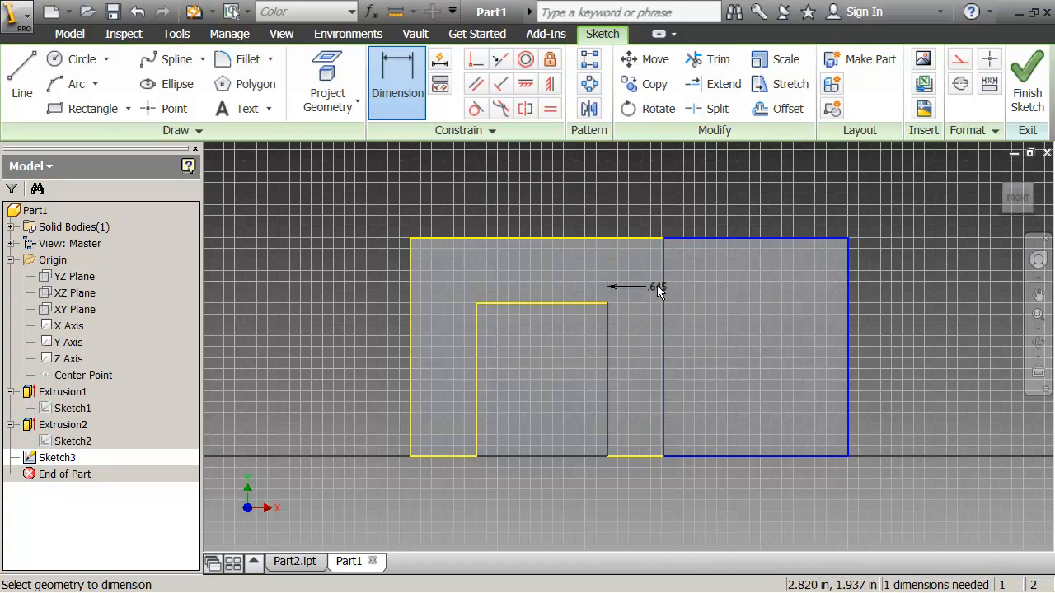
pyautogui.click(633, 197)
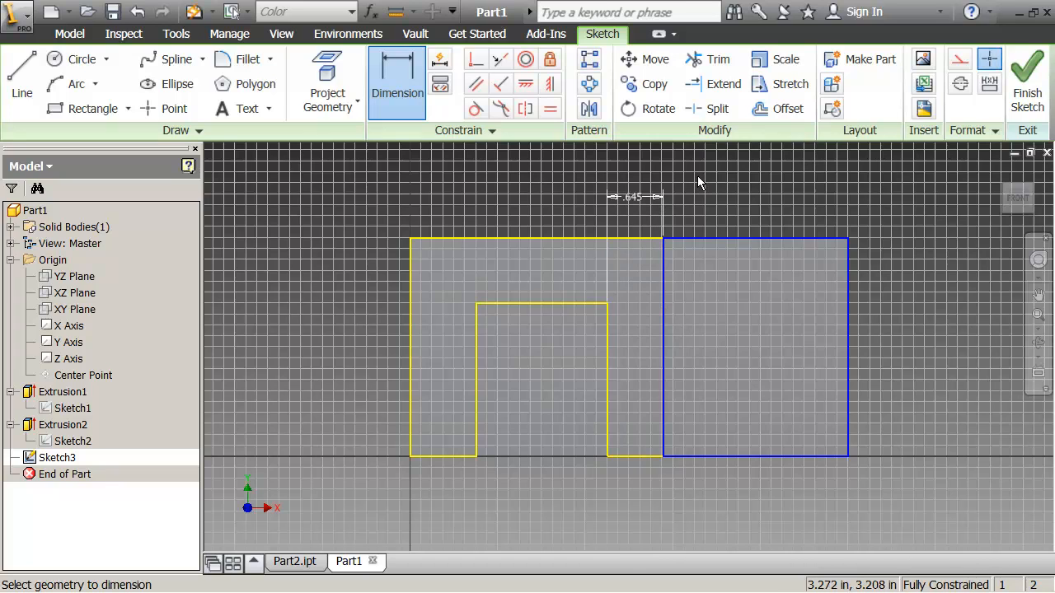
pyautogui.press('Escape')
# Set the distance between the slot and the rectangle to the offset parameter and finish the sketch.
pyautogui.doubleClick(636, 198)
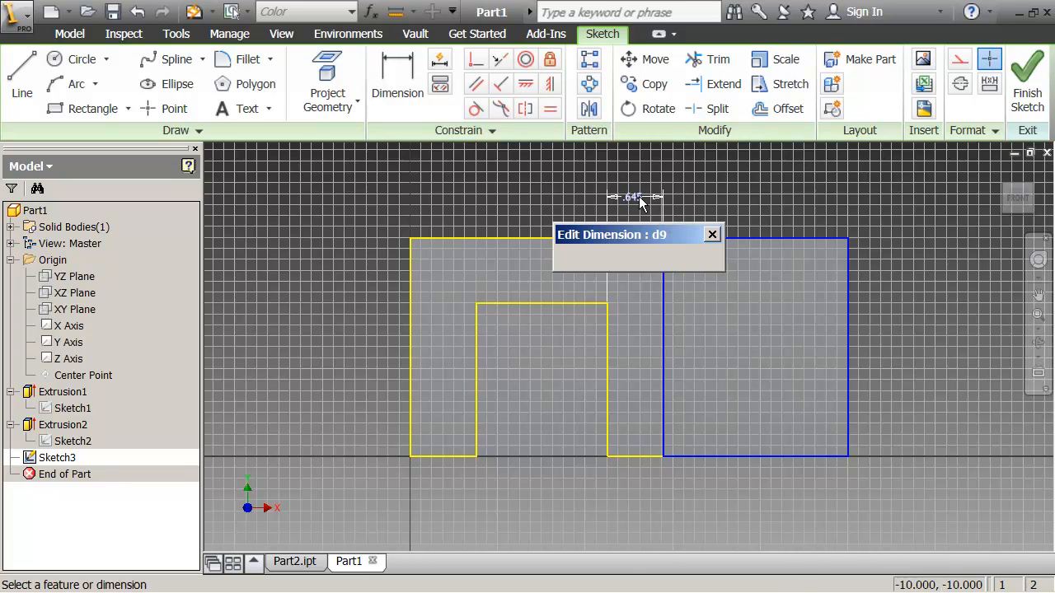
pyautogui.click(689, 263)
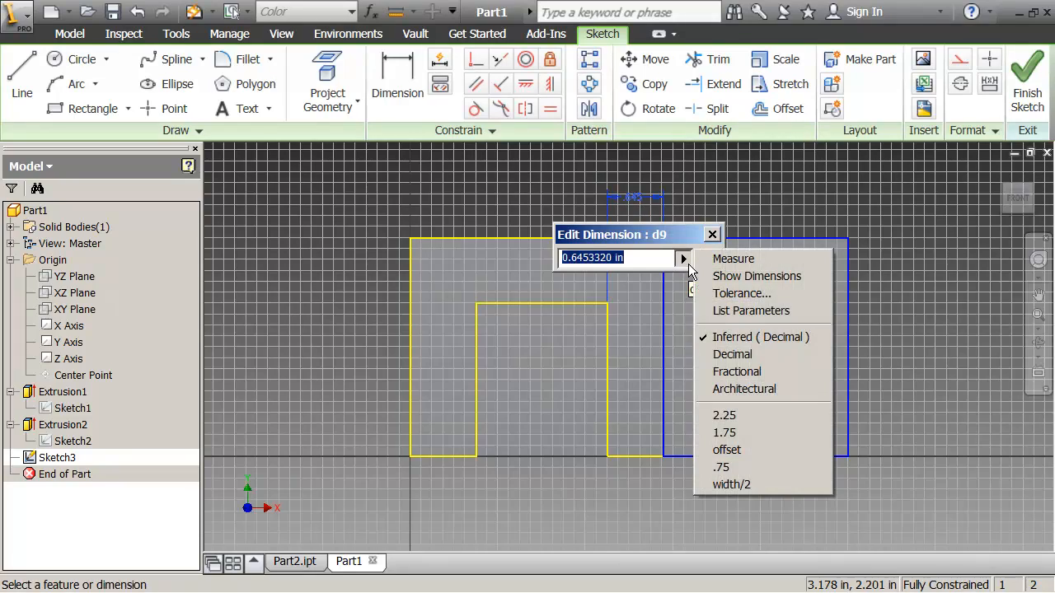
pyautogui.click(732, 450)
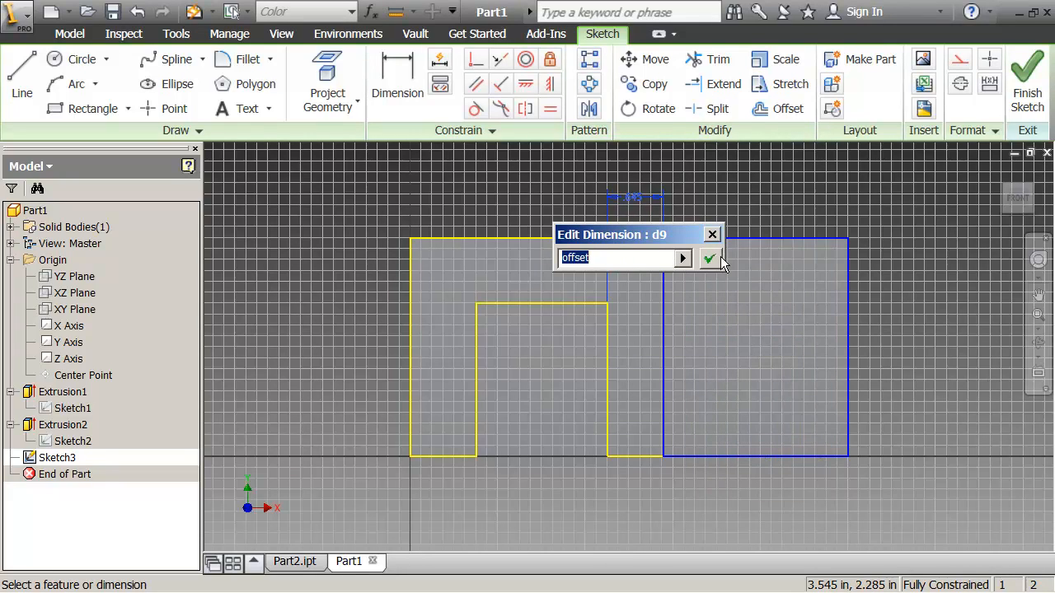
pyautogui.click(709, 258)
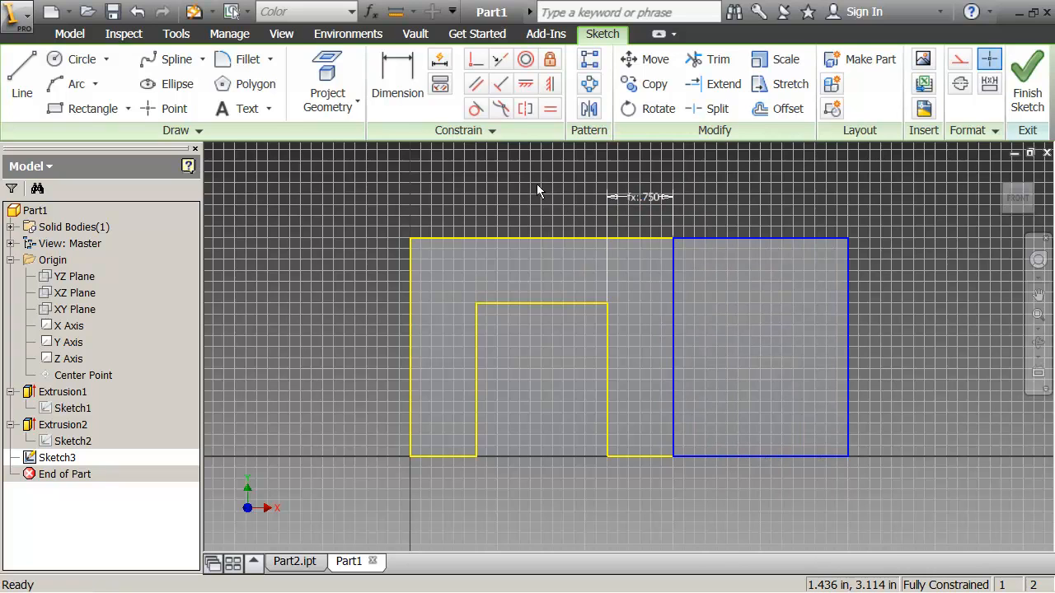
pyautogui.click(1027, 91)
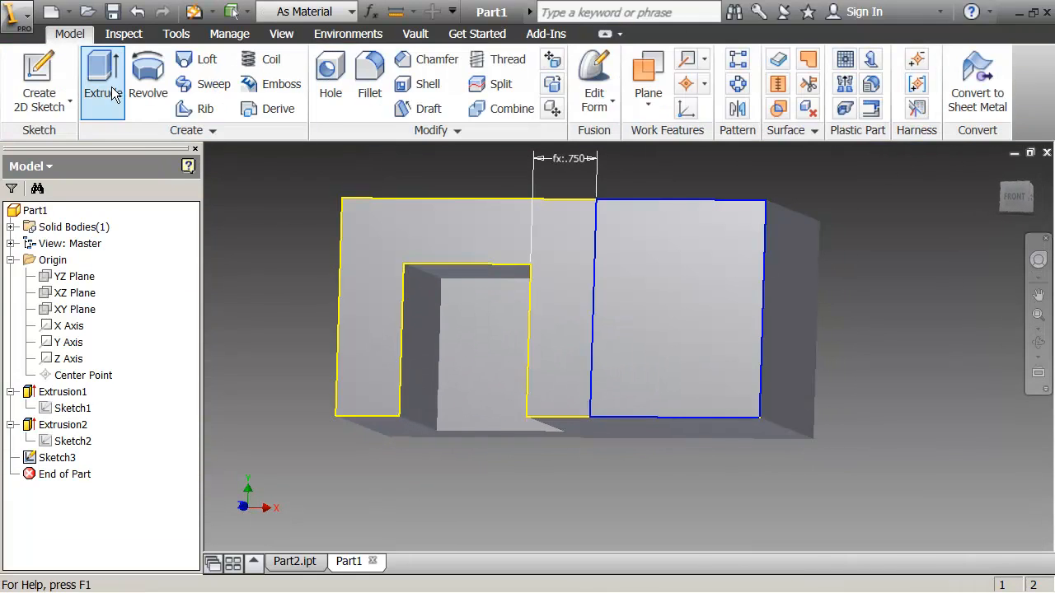
# Extrude the right-hand rectangle 1.75 in backwards into the block as a cut.
pyautogui.click(103, 82)
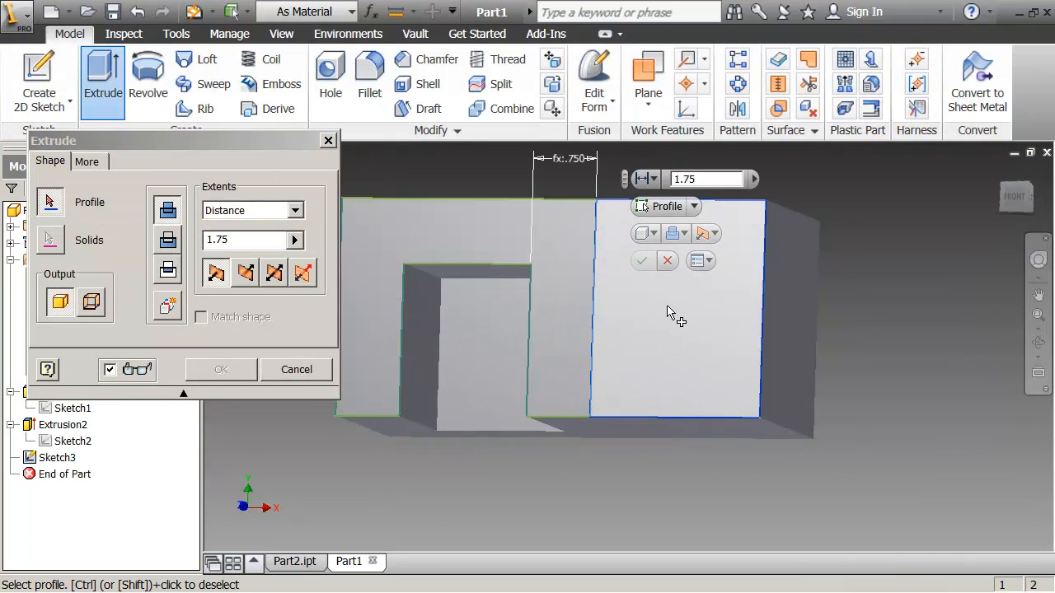
pyautogui.click(668, 314)
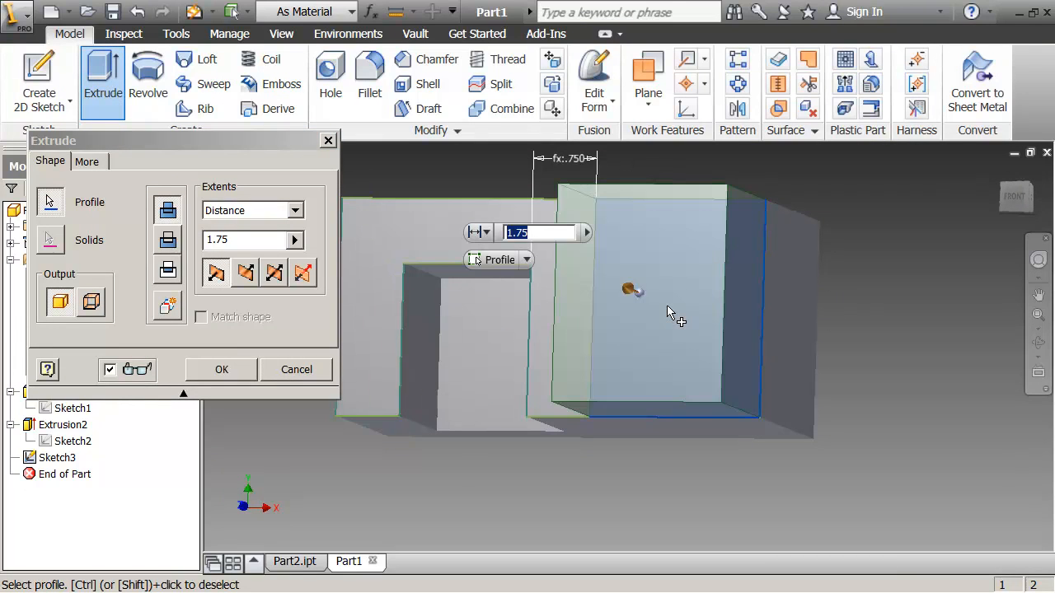
pyautogui.click(245, 274)
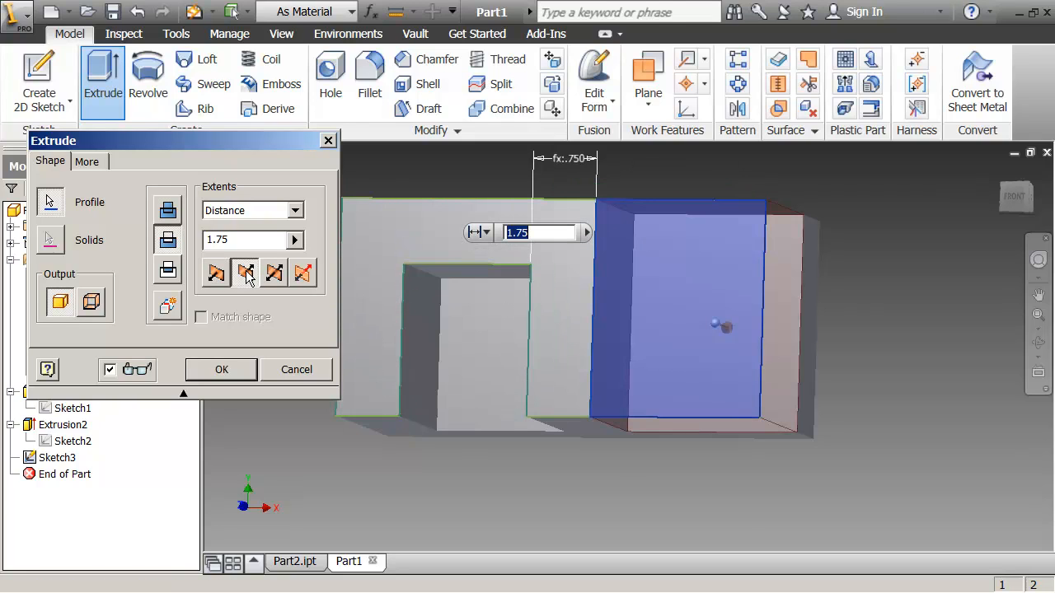
pyautogui.click(223, 370)
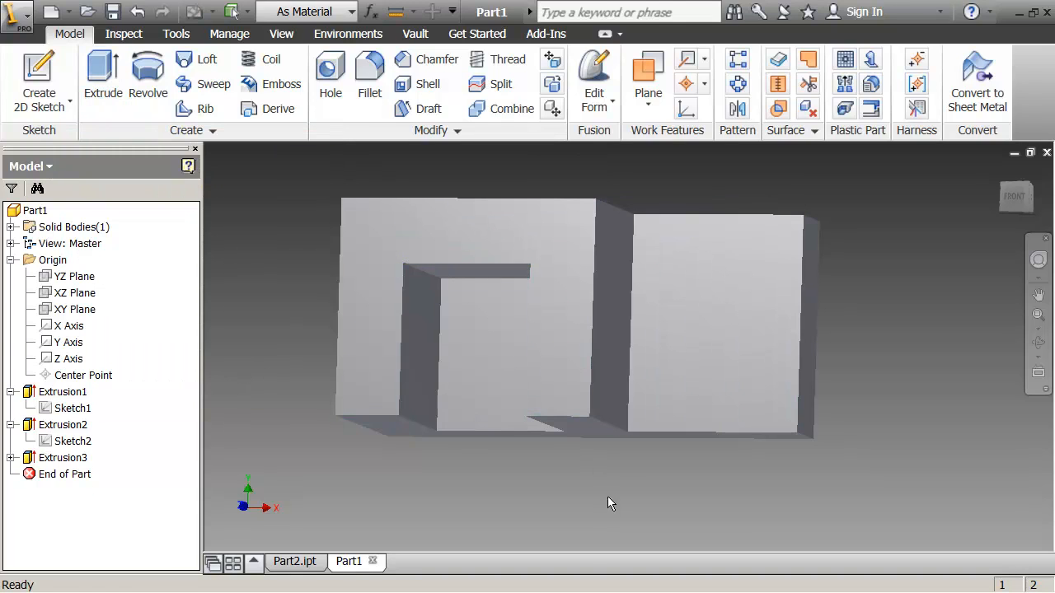
# Examine the slot and the stepped cut from a lower angle and at close range.
pyautogui.moveTo(604, 498); pyautogui.dragTo(564, 497, button='middle')
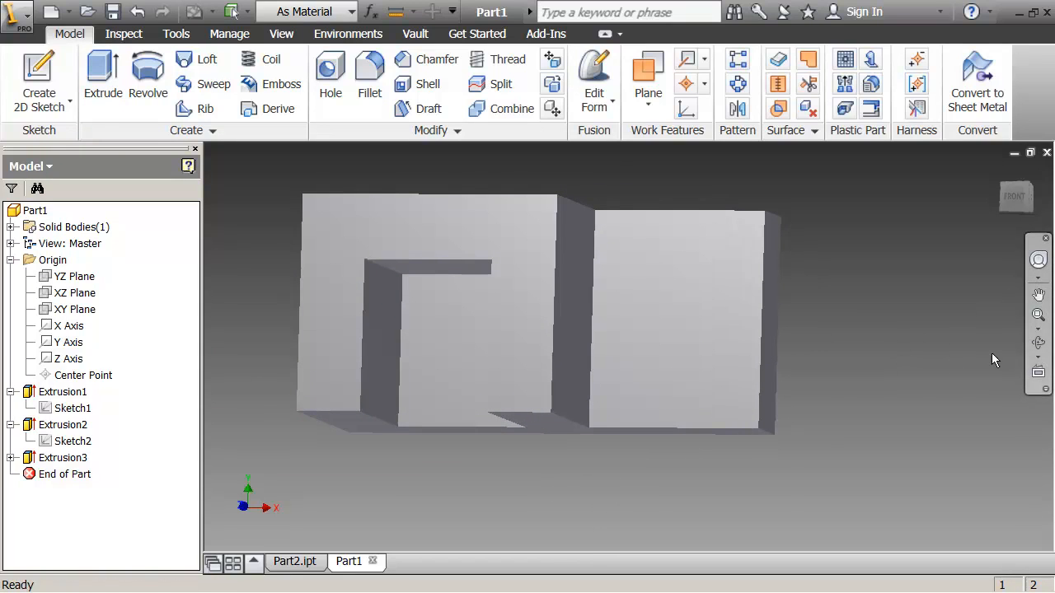
pyautogui.click(1039, 342)
pyautogui.moveTo(514, 314); pyautogui.dragTo(528, 193)
pyautogui.press('Escape')
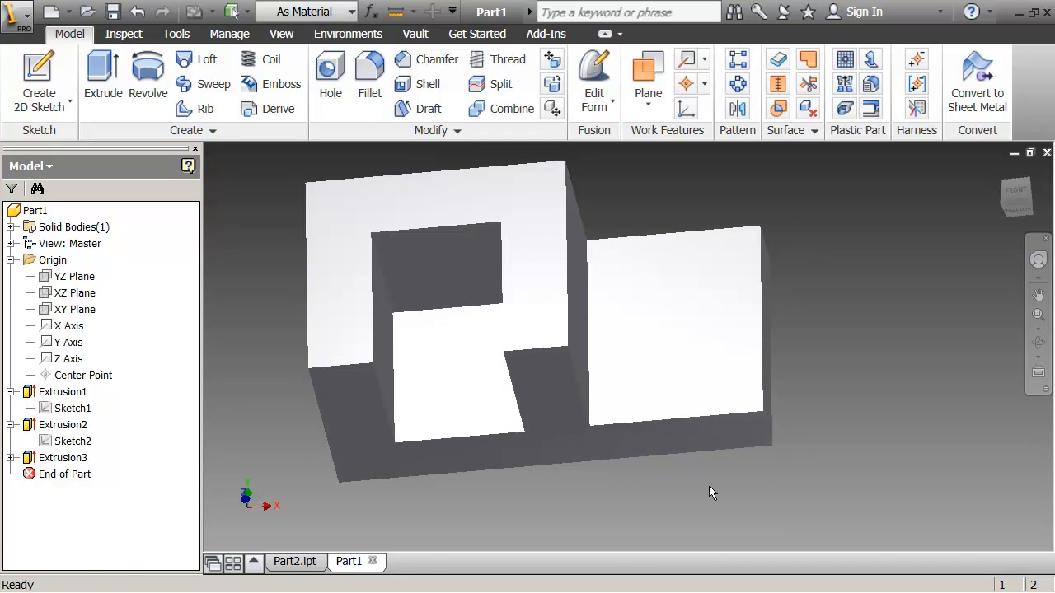
pyautogui.moveTo(709, 486); pyautogui.dragTo(700, 481, button='middle')
pyautogui.scroll(-3, 702, 482)
pyautogui.scroll(-3, 629, 264)
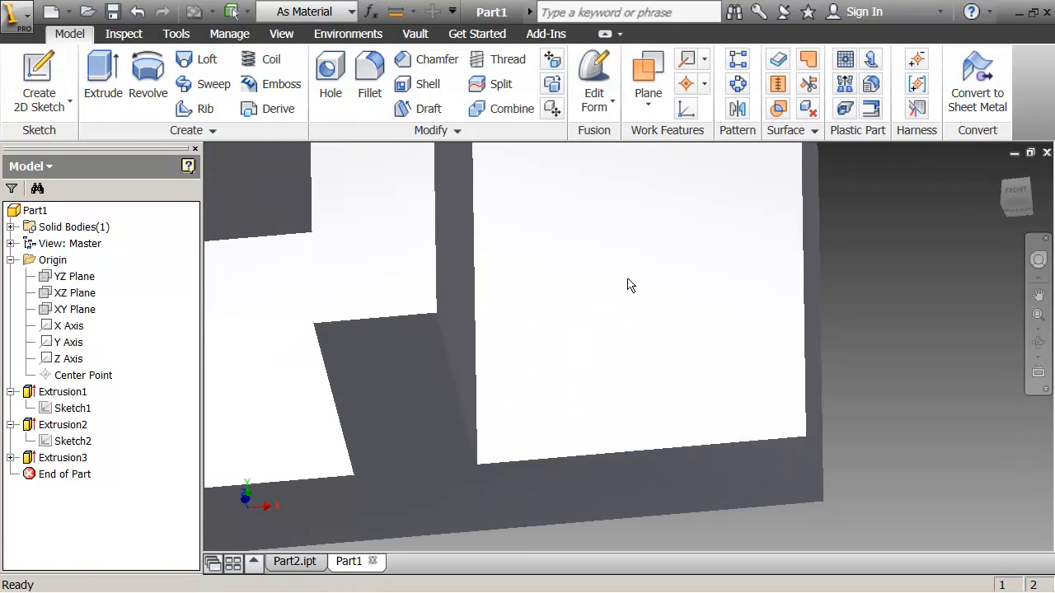
pyautogui.scroll(3, 643, 262)
pyautogui.scroll(4, 651, 259)
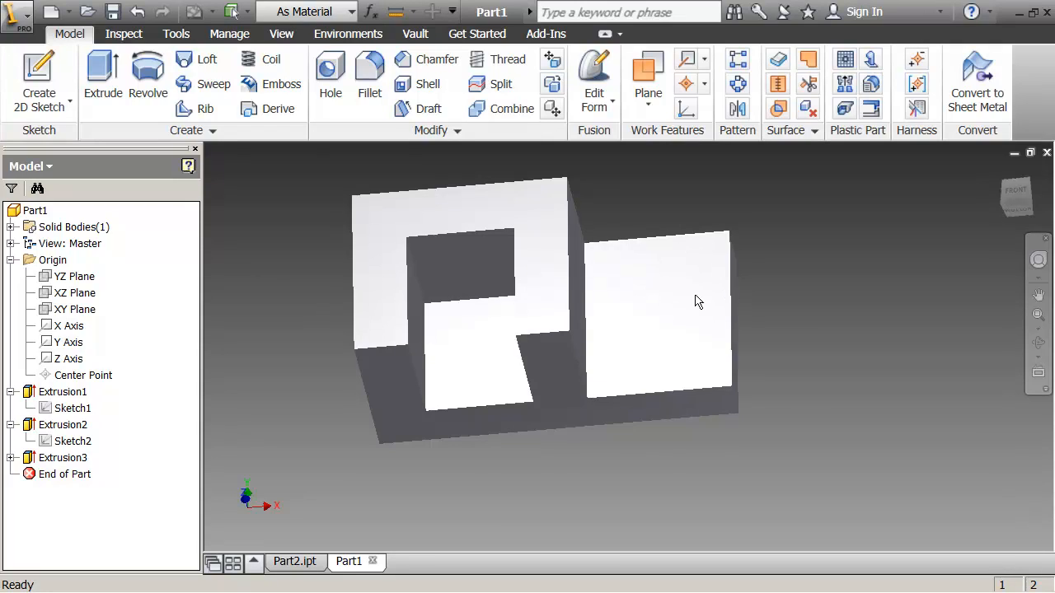
# Sketch a rectangle on the recessed right face from its bottom edge's midpoint to its right edge's midpoint, and finish the sketch.
pyautogui.click(674, 309)
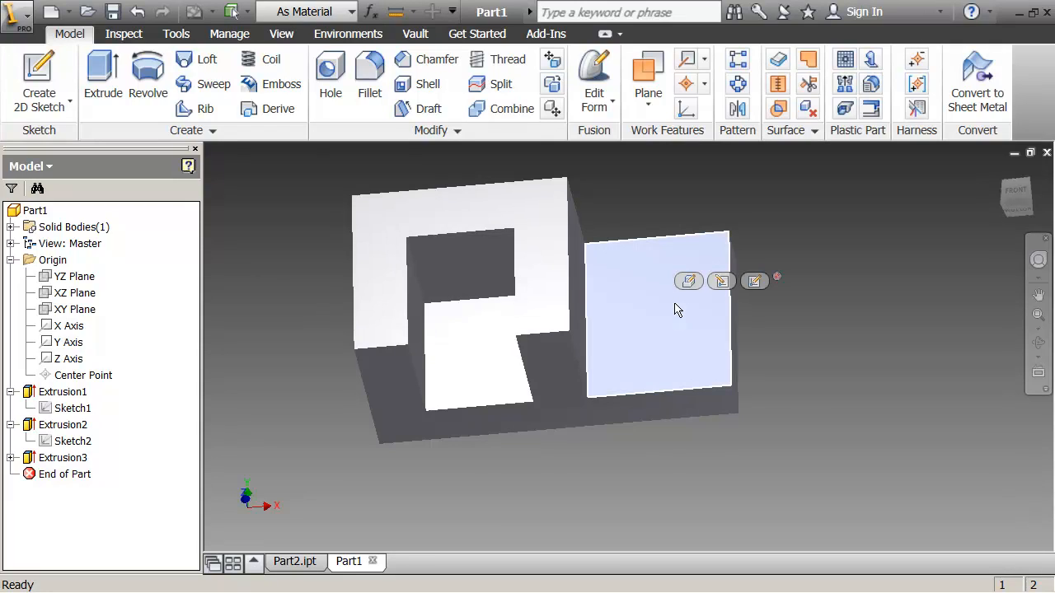
pyautogui.click(753, 282)
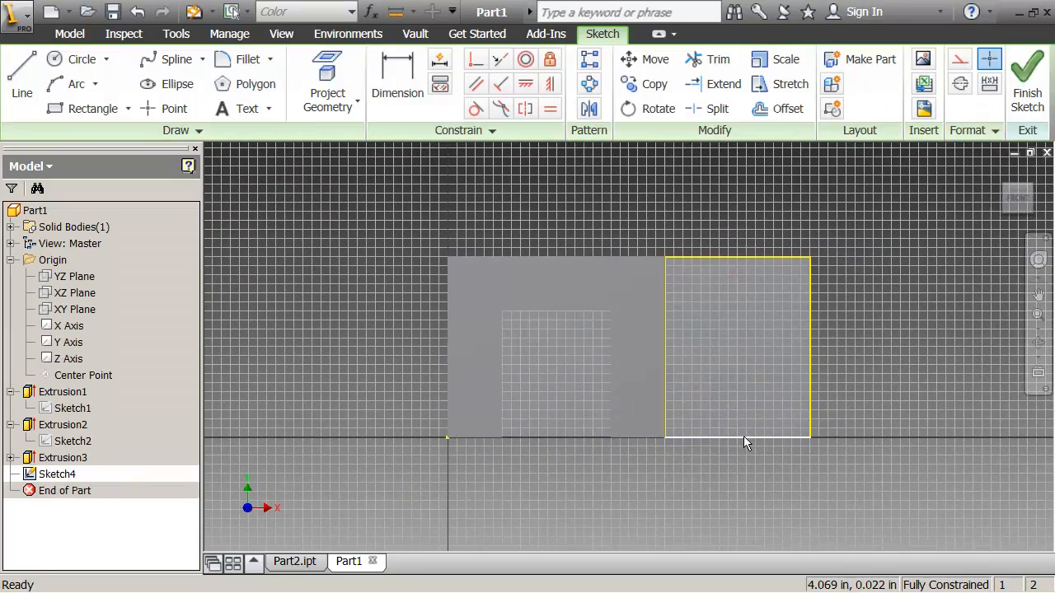
pyautogui.click(89, 108)
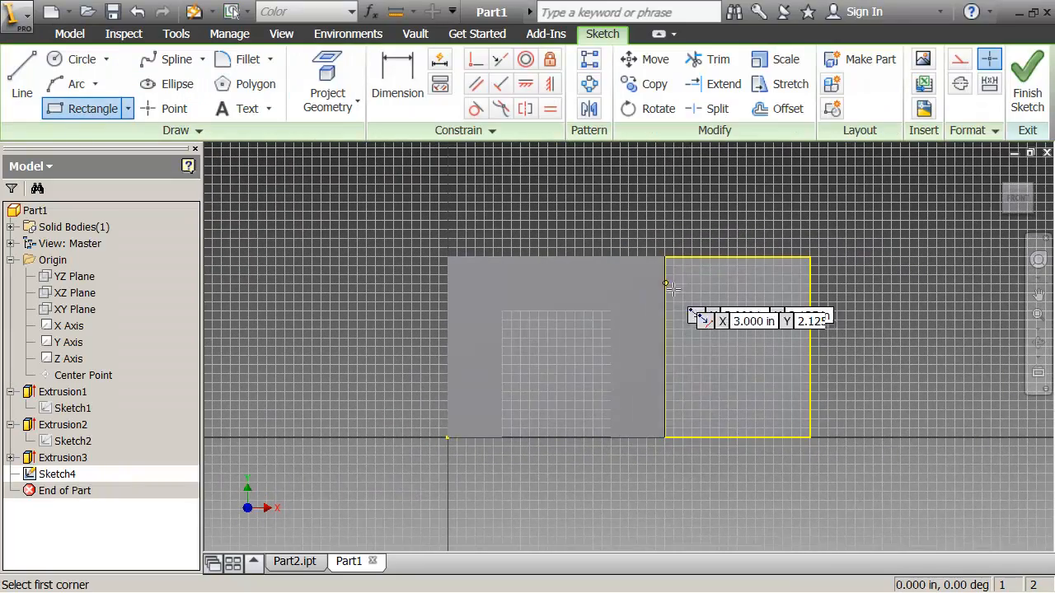
pyautogui.click(737, 437)
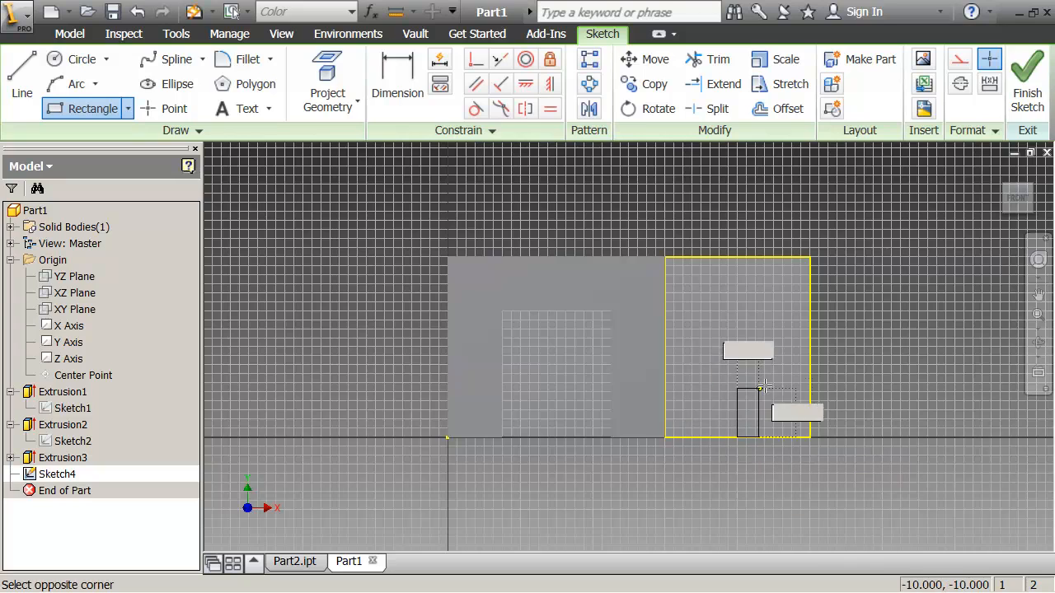
pyautogui.click(810, 345)
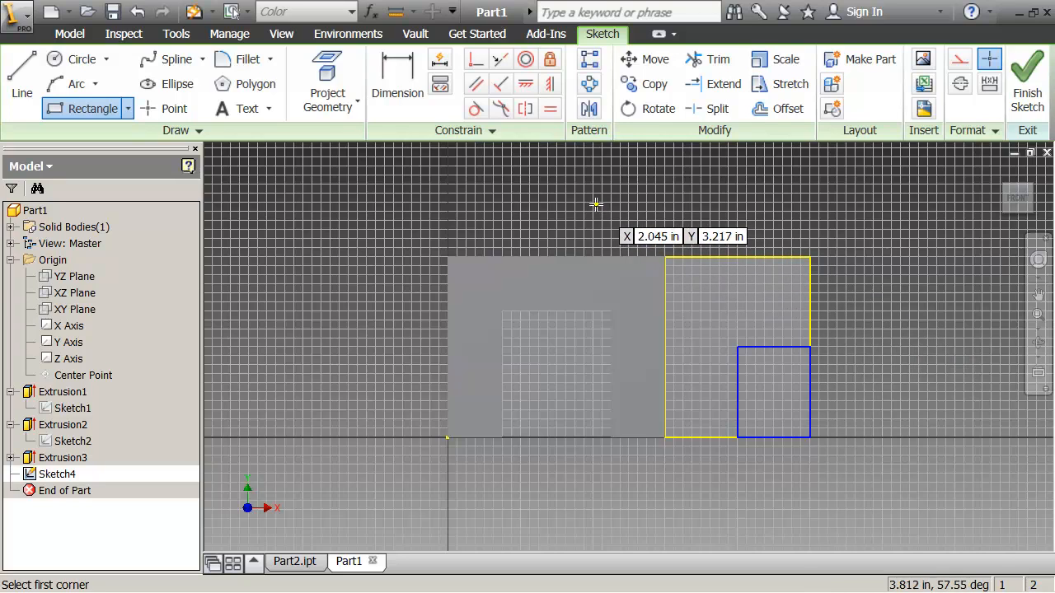
pyautogui.press('Escape')
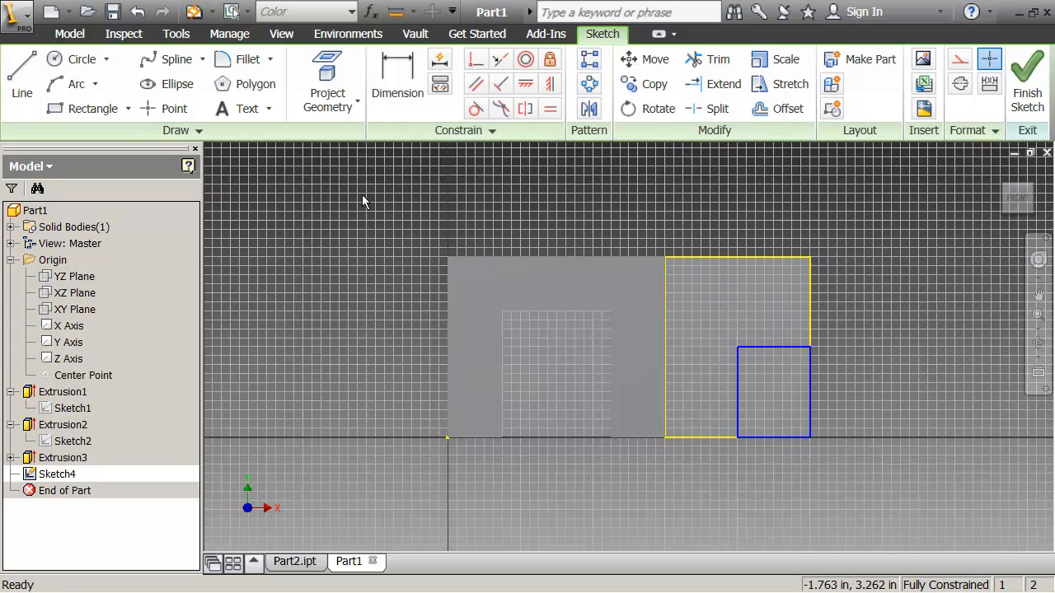
pyautogui.click(1026, 92)
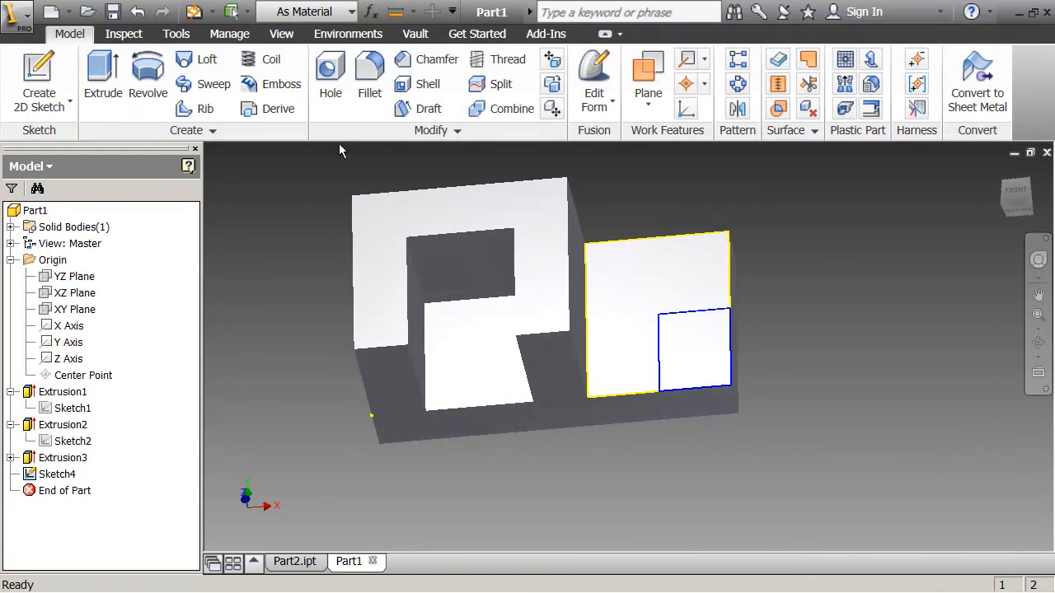
# Set up a through-all hole from the sketch with a .5" diameter, centred on the sketched rectangle's upper-left corner.
pyautogui.click(332, 98)
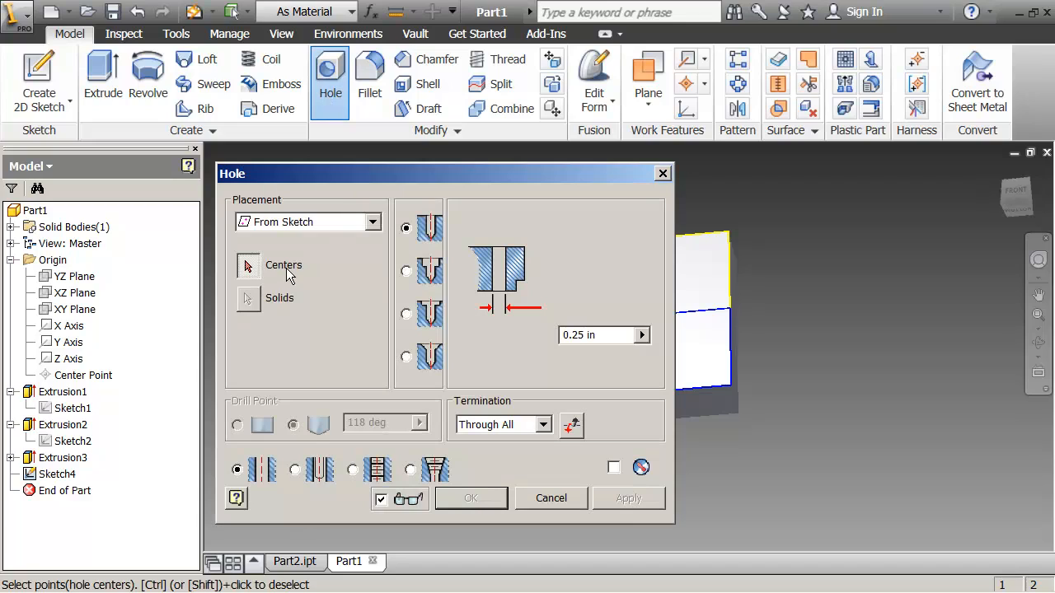
pyautogui.click(373, 223)
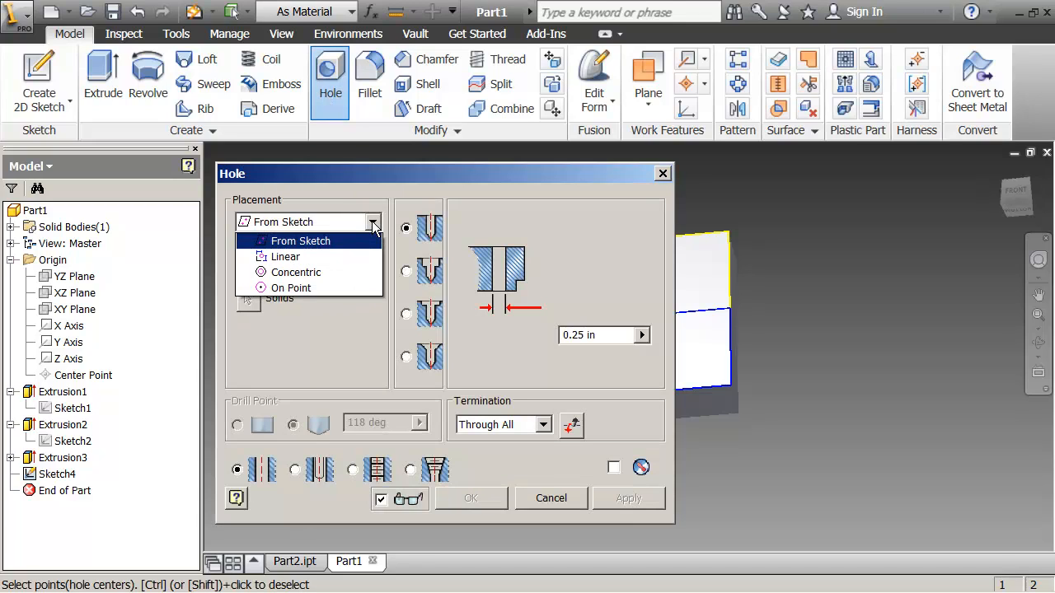
pyautogui.click(372, 224)
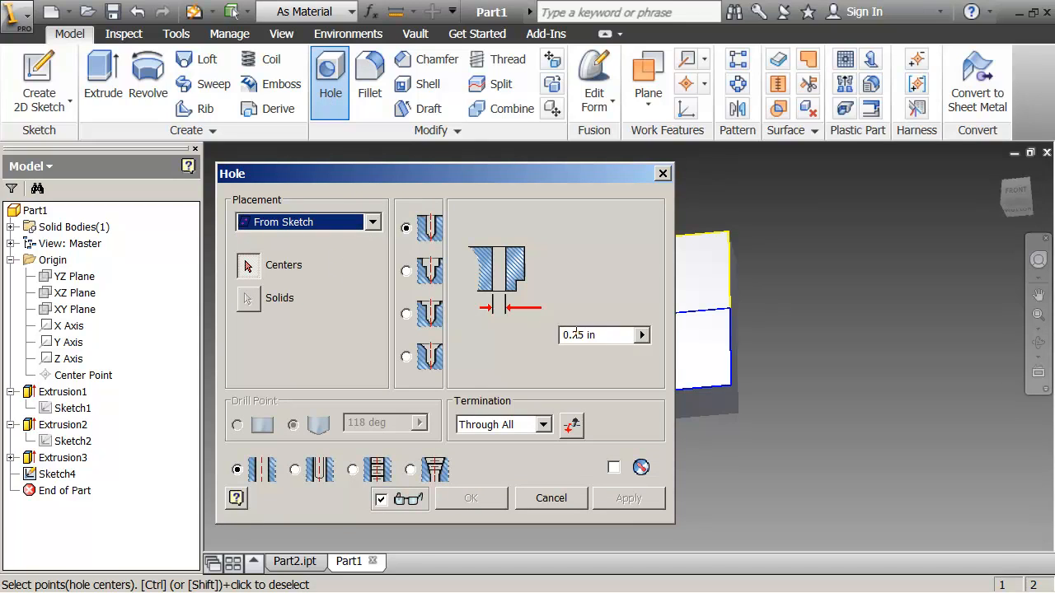
pyautogui.moveTo(606, 336); pyautogui.dragTo(530, 334)
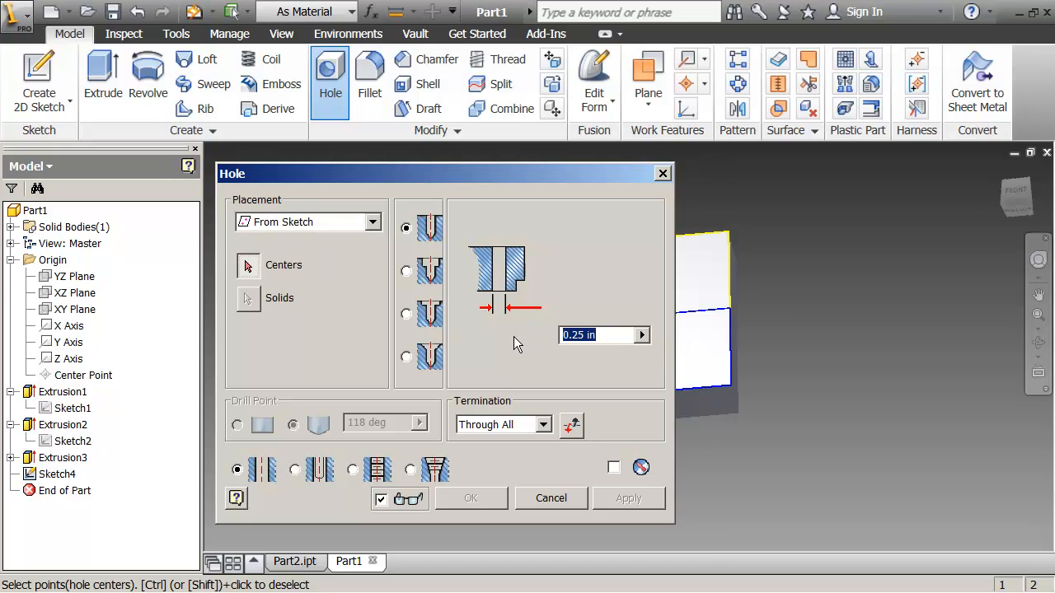
pyautogui.write('.5"')
pyautogui.moveTo(411, 173); pyautogui.dragTo(265, 61)
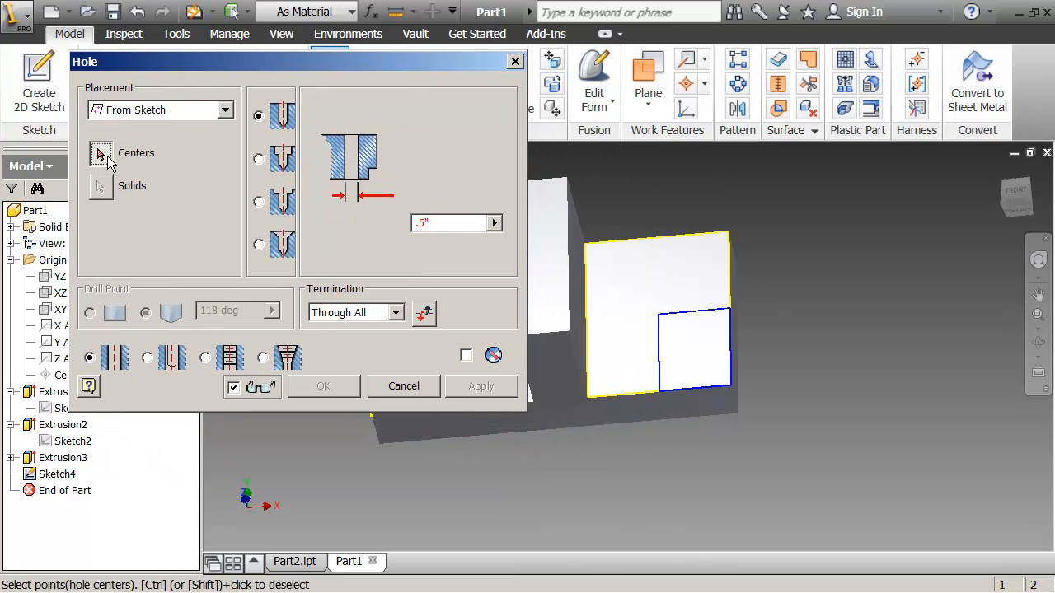
pyautogui.click(662, 317)
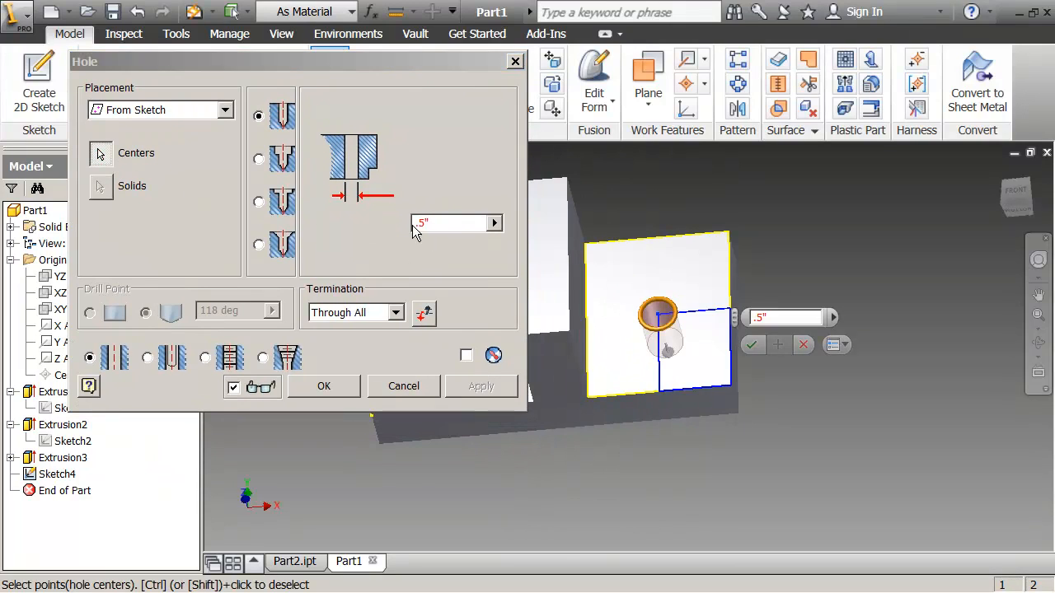
# Try to create the hole, reusing the recent value .5 for its diameter.
pyautogui.click(339, 388)
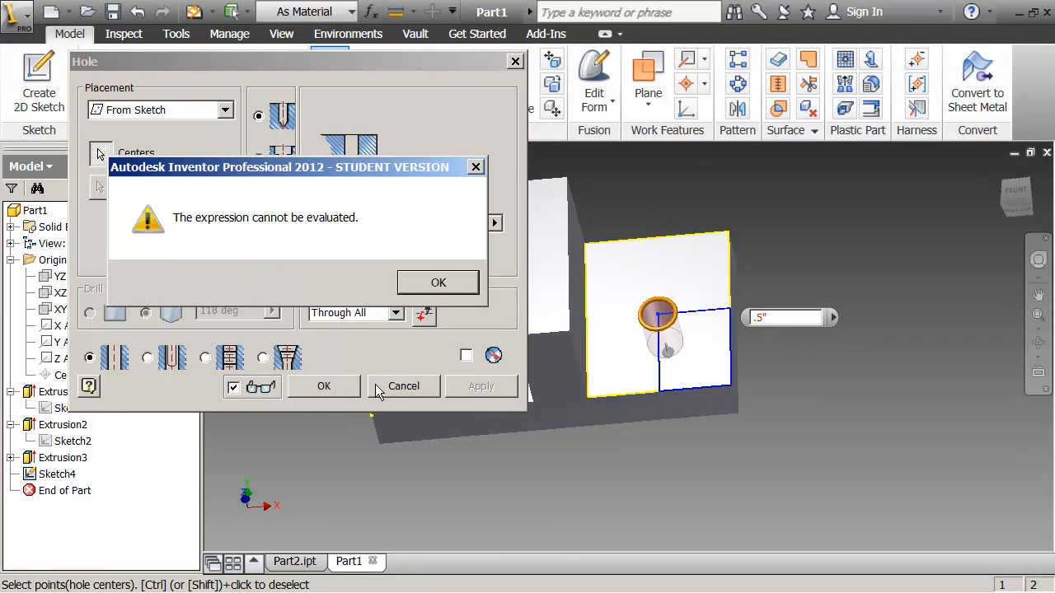
pyautogui.click(437, 282)
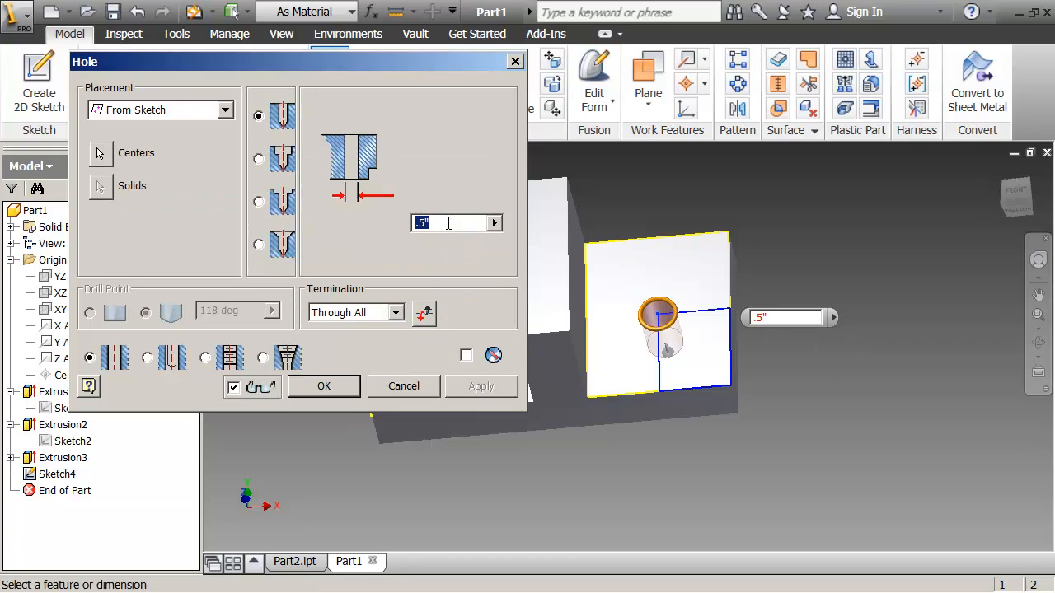
pyautogui.click(494, 224)
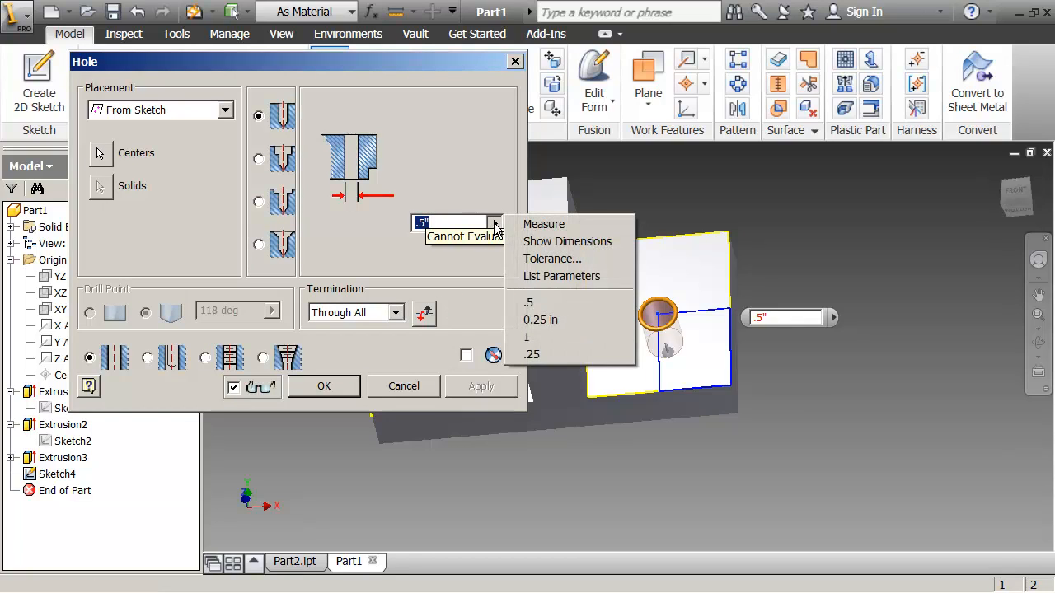
pyautogui.click(536, 302)
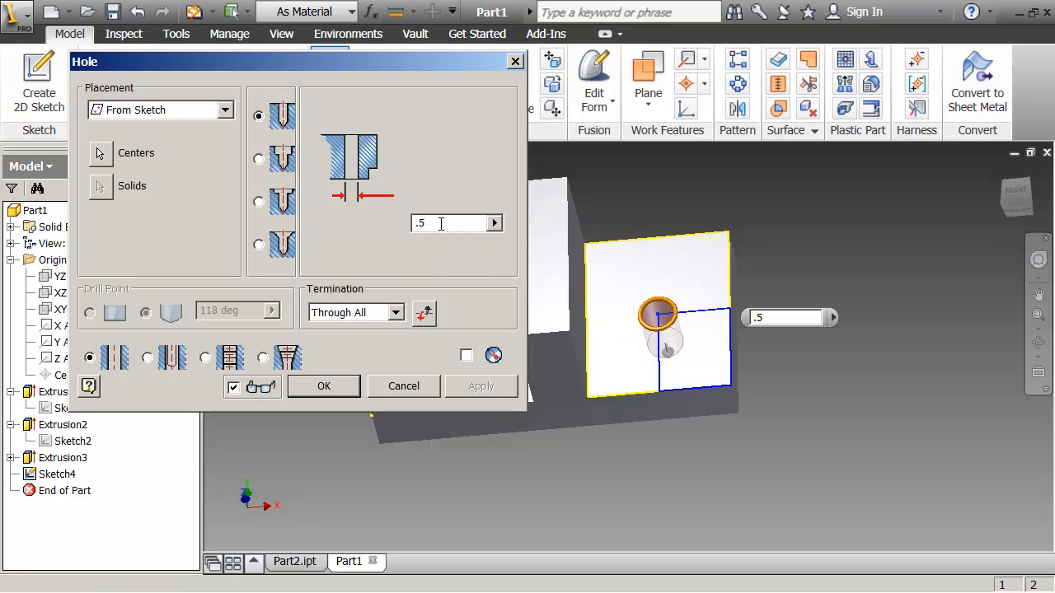
pyautogui.press('Return')
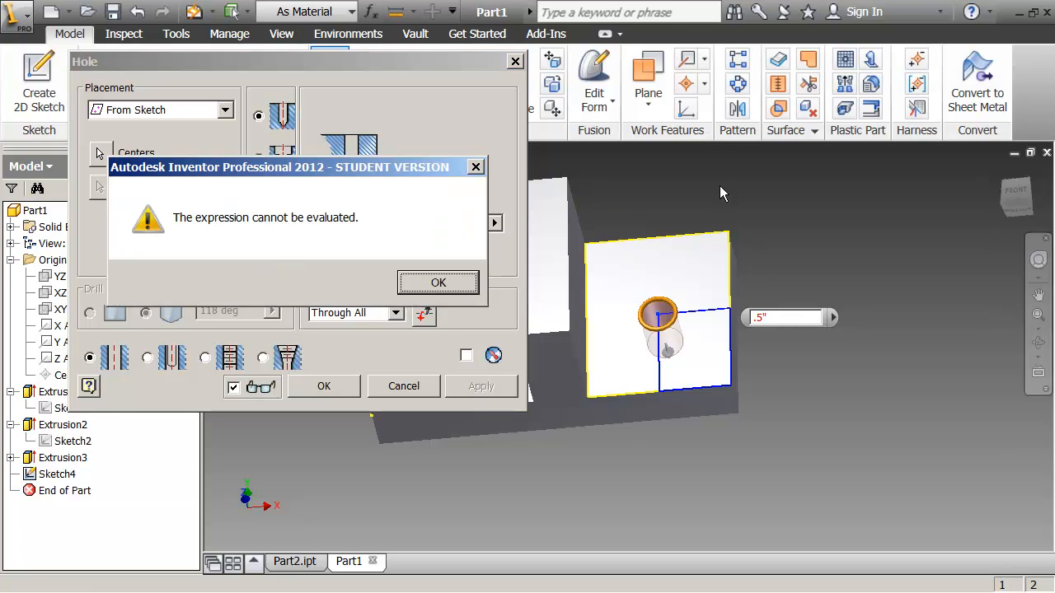
pyautogui.click(439, 283)
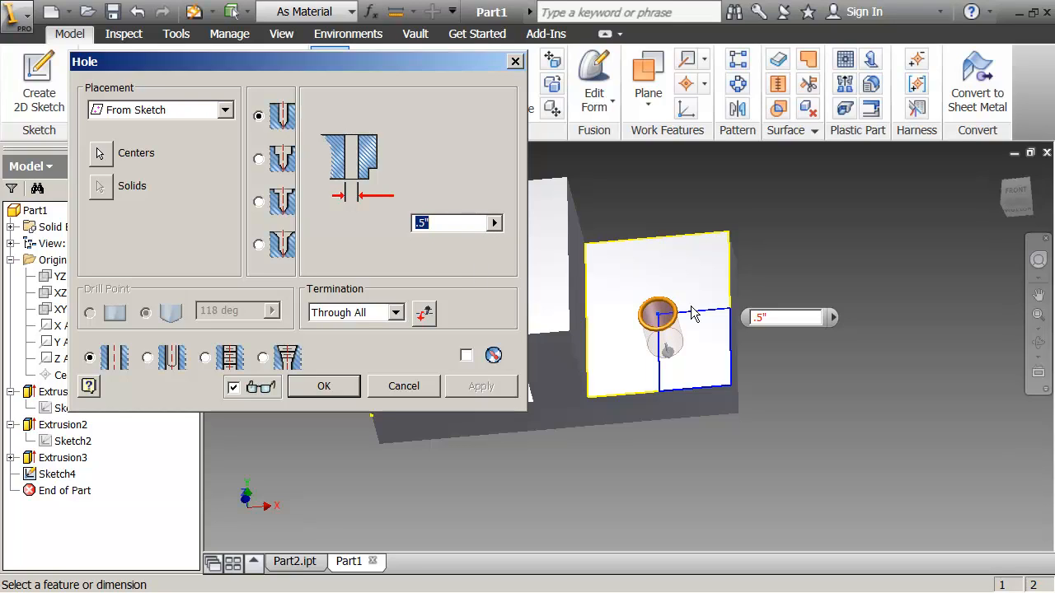
# Try again to create the hole at the rectangle's corner with its diameter entered as .5".
pyautogui.click(666, 324)
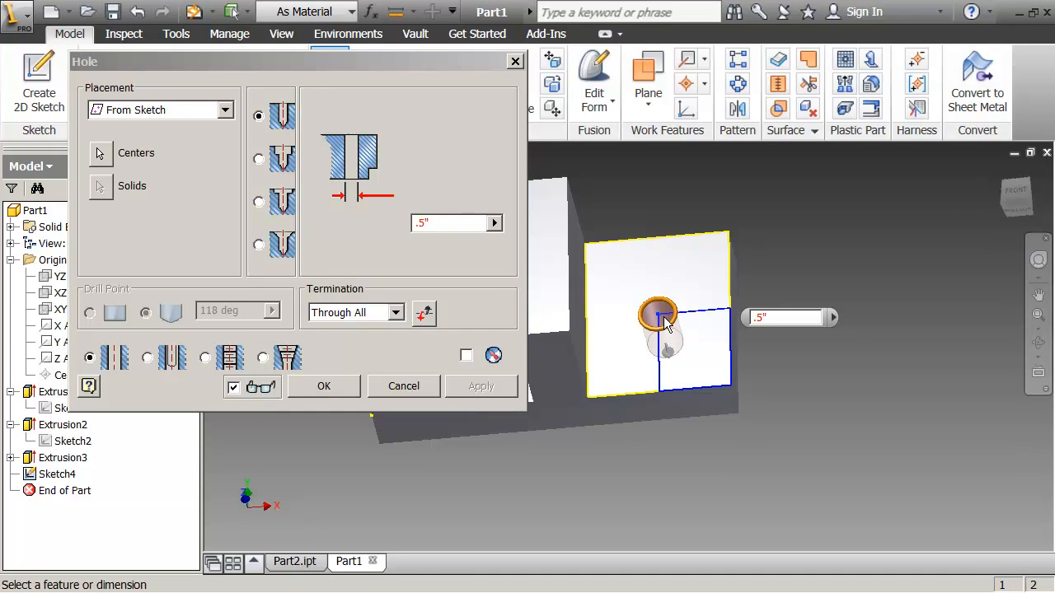
pyautogui.click(337, 385)
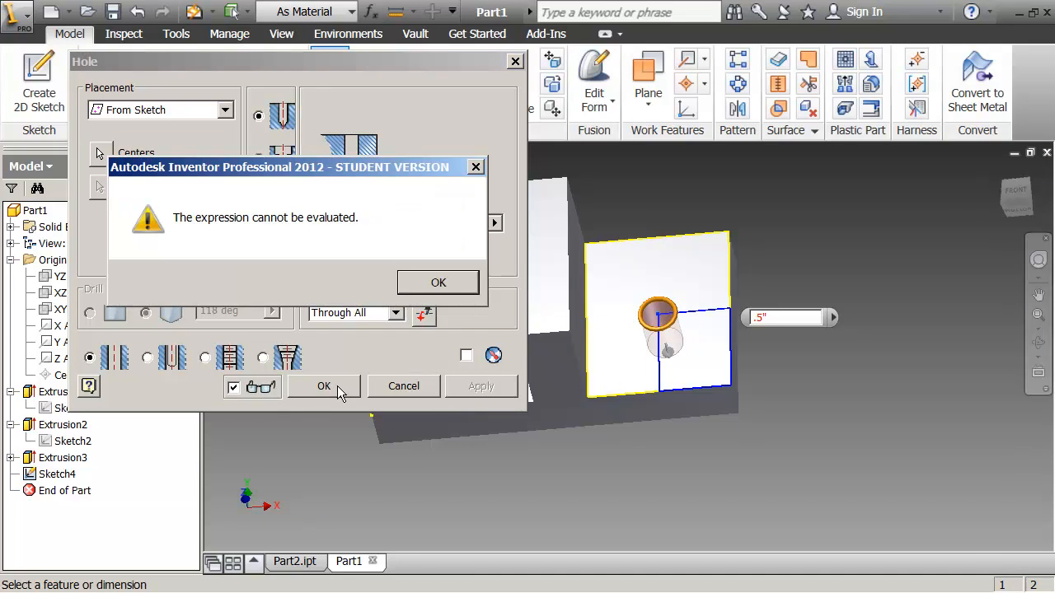
pyautogui.click(434, 283)
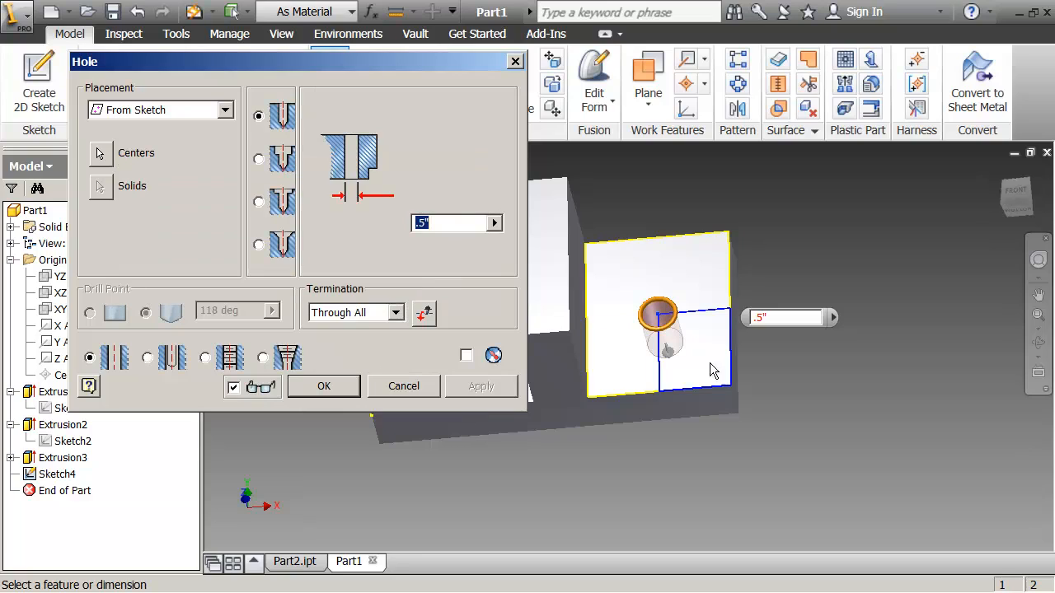
pyautogui.click(786, 318)
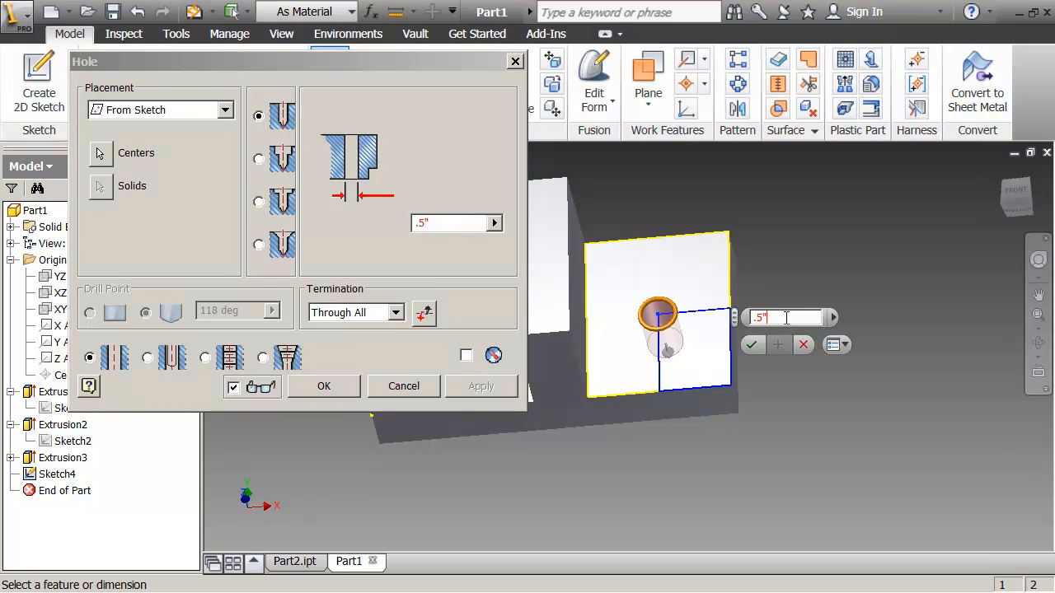
pyautogui.click(750, 345)
pyautogui.click(669, 351)
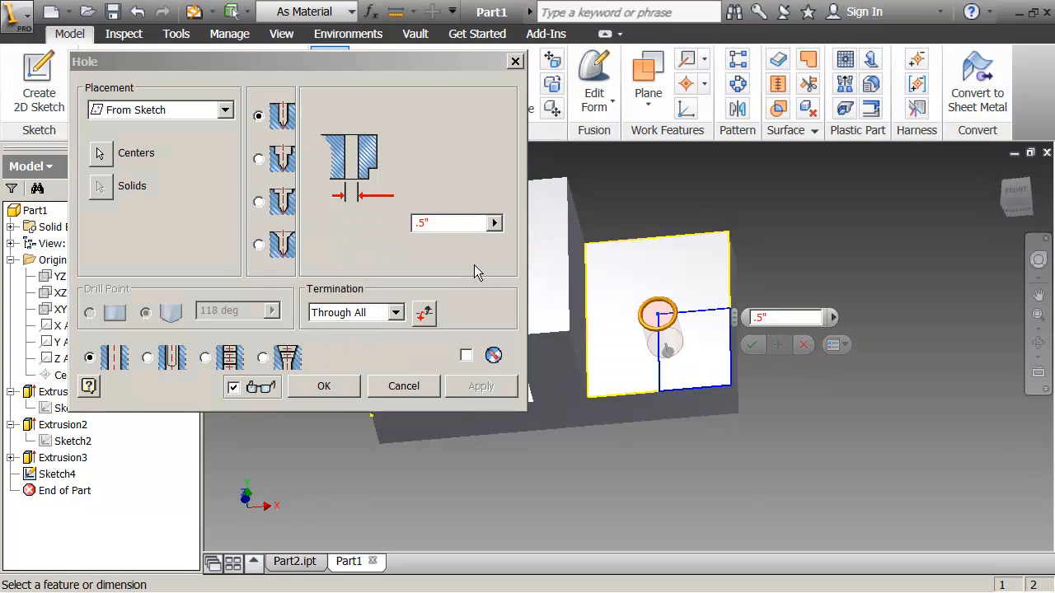
pyautogui.click(438, 224)
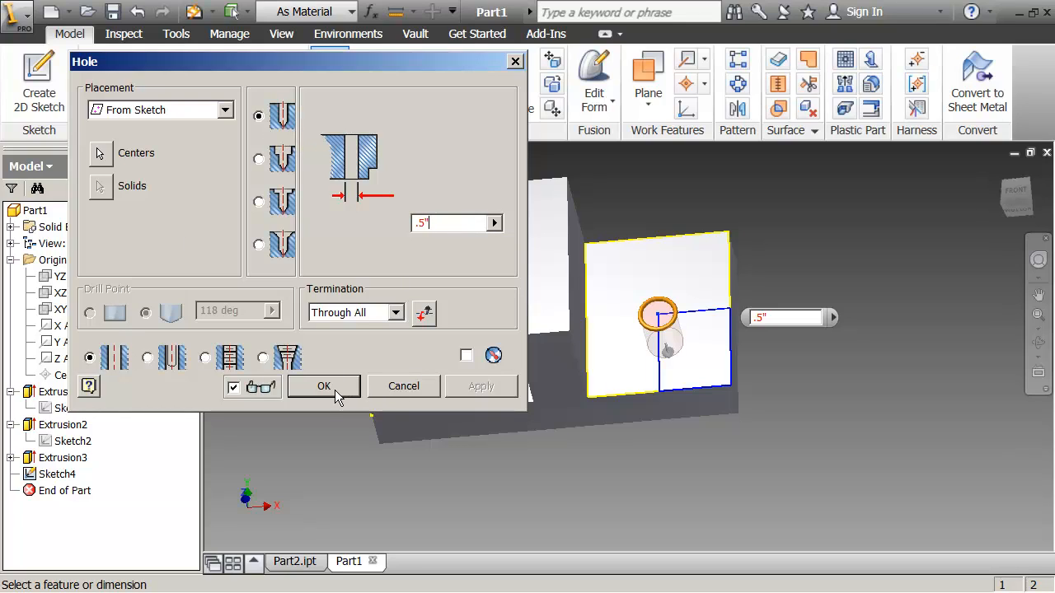
pyautogui.moveTo(796, 338)
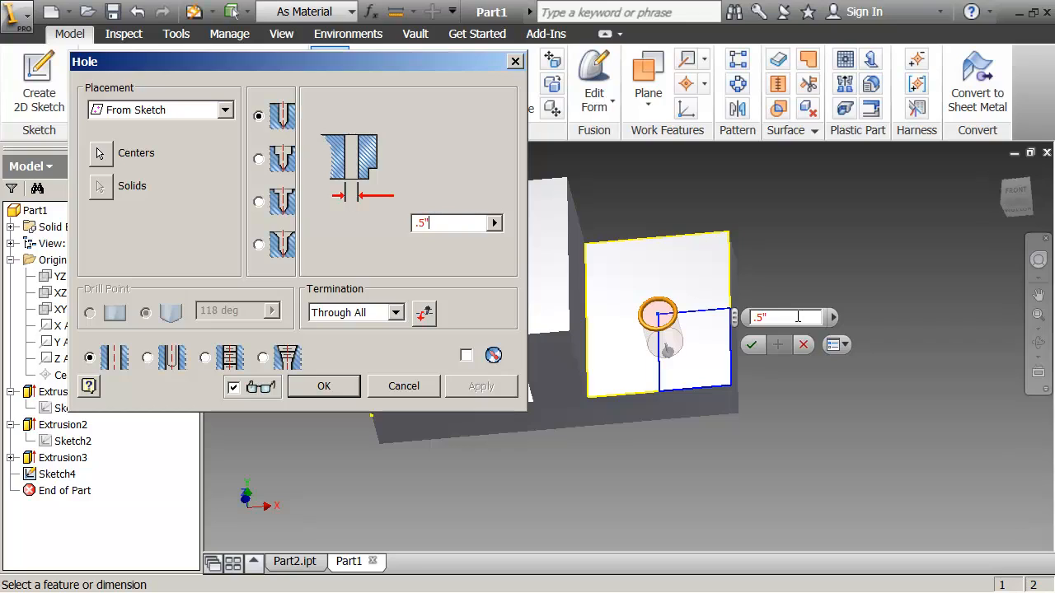
# Set the hole diameter to .5 from the recently used values and create the through-all hole.
pyautogui.click(798, 317)
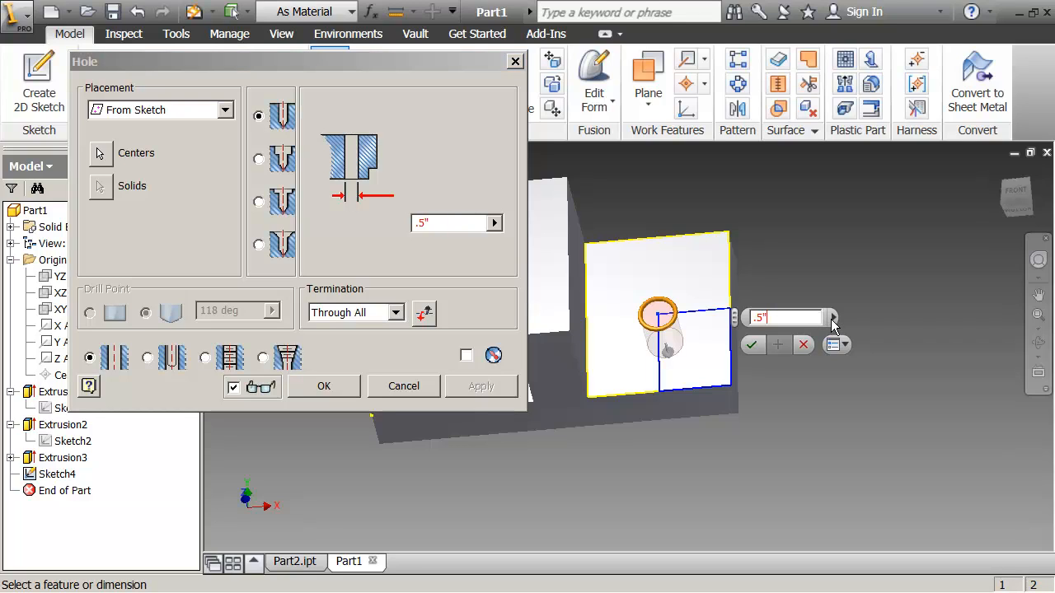
pyautogui.click(833, 318)
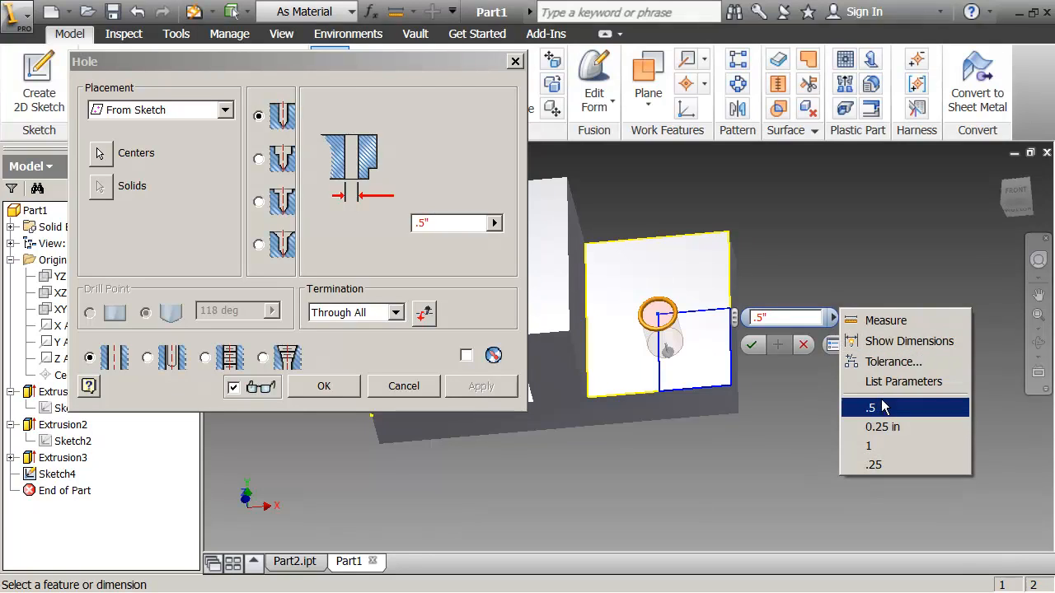
pyautogui.click(877, 465)
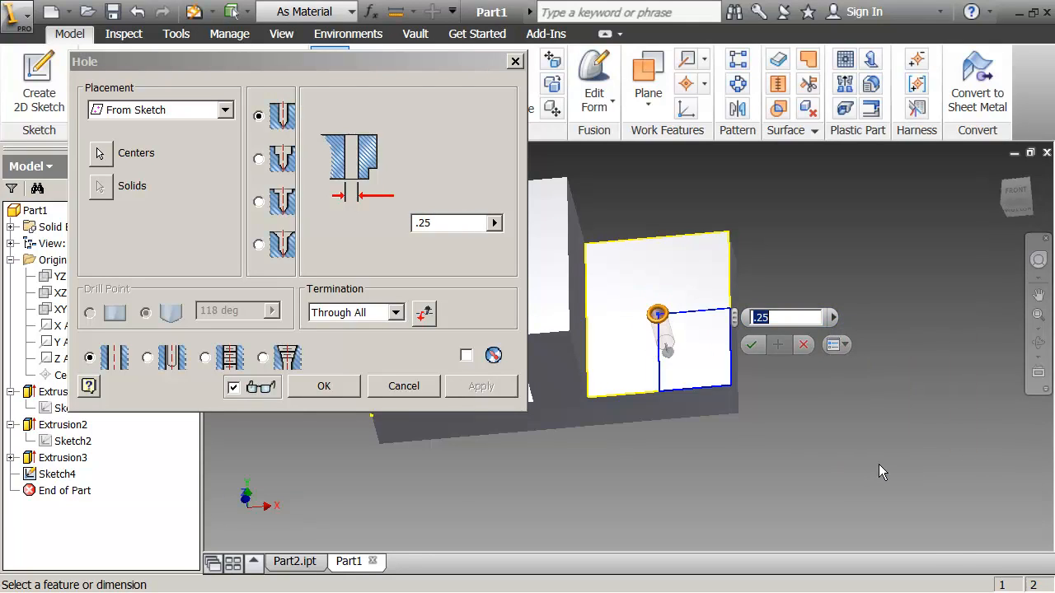
pyautogui.click(840, 347)
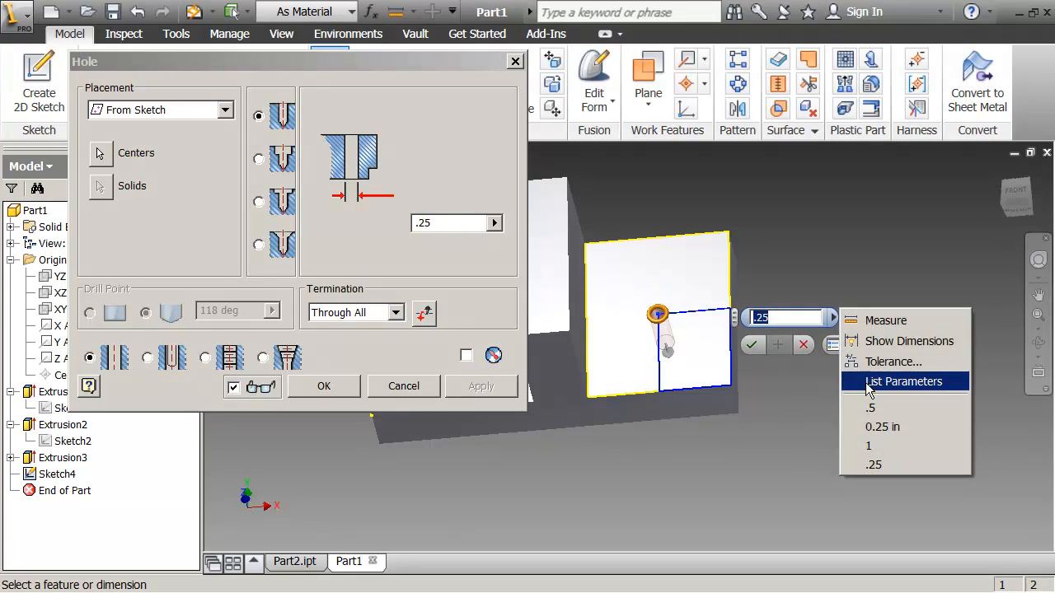
pyautogui.click(865, 409)
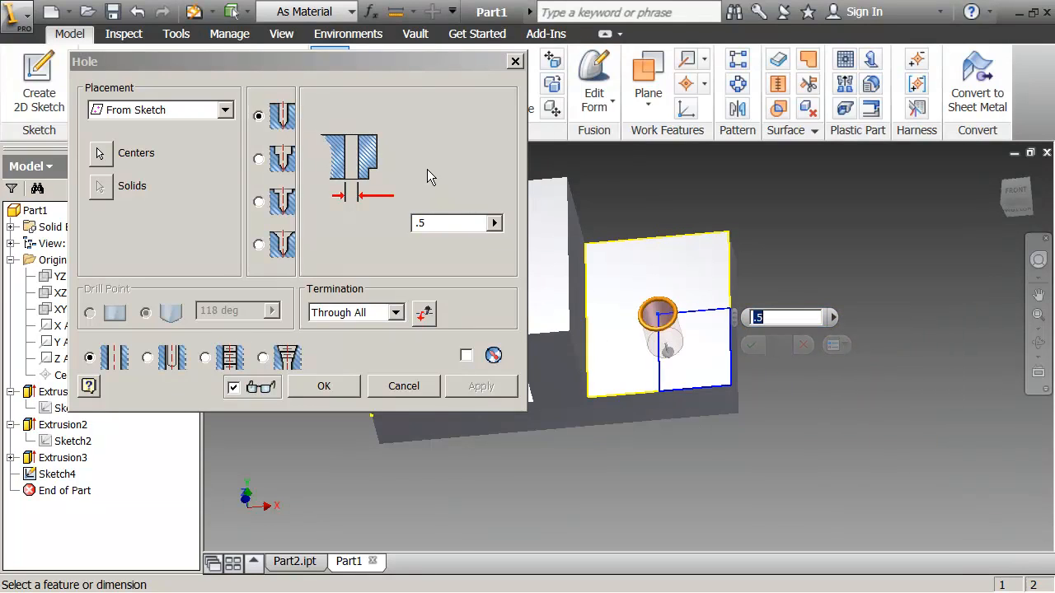
pyautogui.click(334, 386)
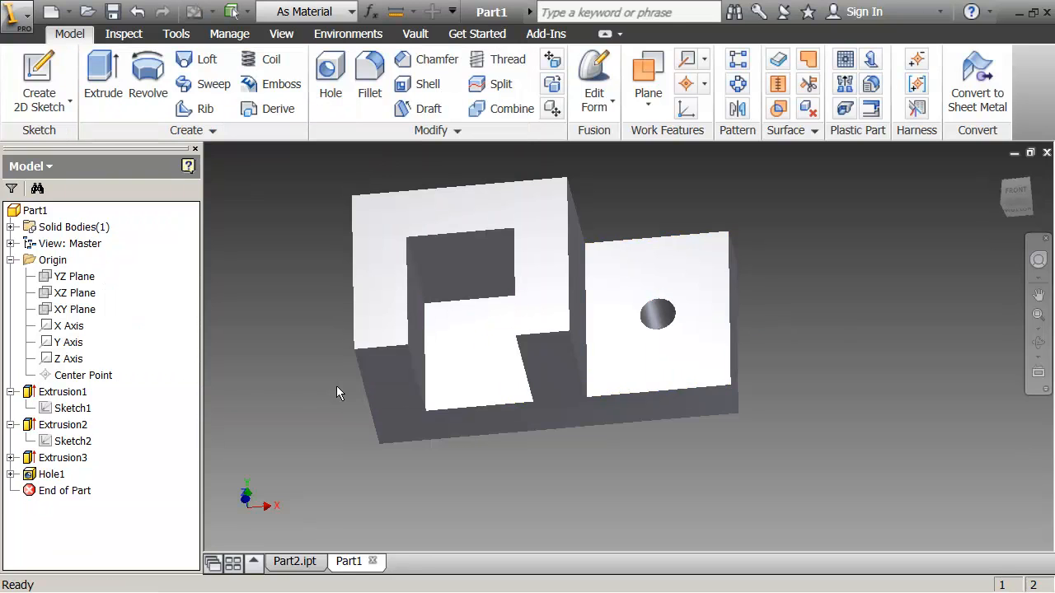
# Edit the slot's cut extrusion and set its distance to 4 in so it passes completely through the block.
pyautogui.keyDown('shift'); pyautogui.moveTo(700, 521); pyautogui.dragTo(755, 309, button='middle'); pyautogui.keyUp('shift')
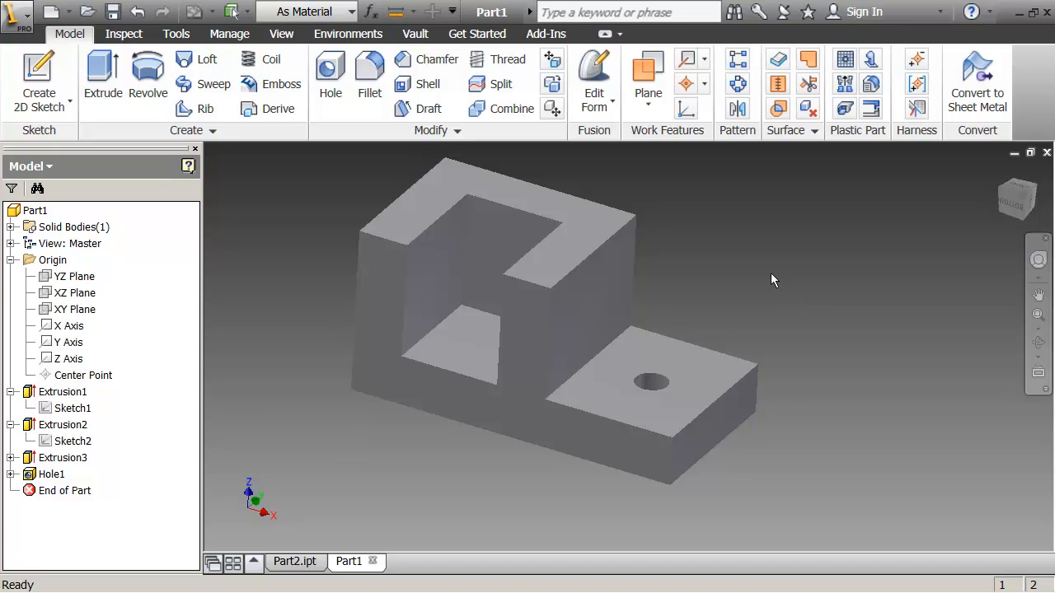
pyautogui.click(441, 352)
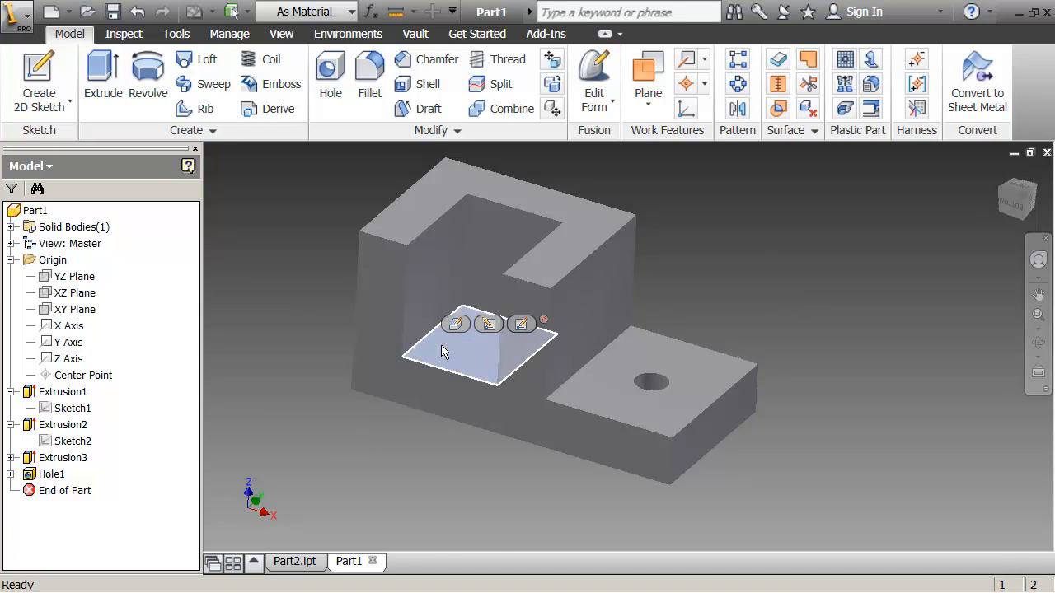
pyautogui.click(64, 426)
pyautogui.click(62, 425)
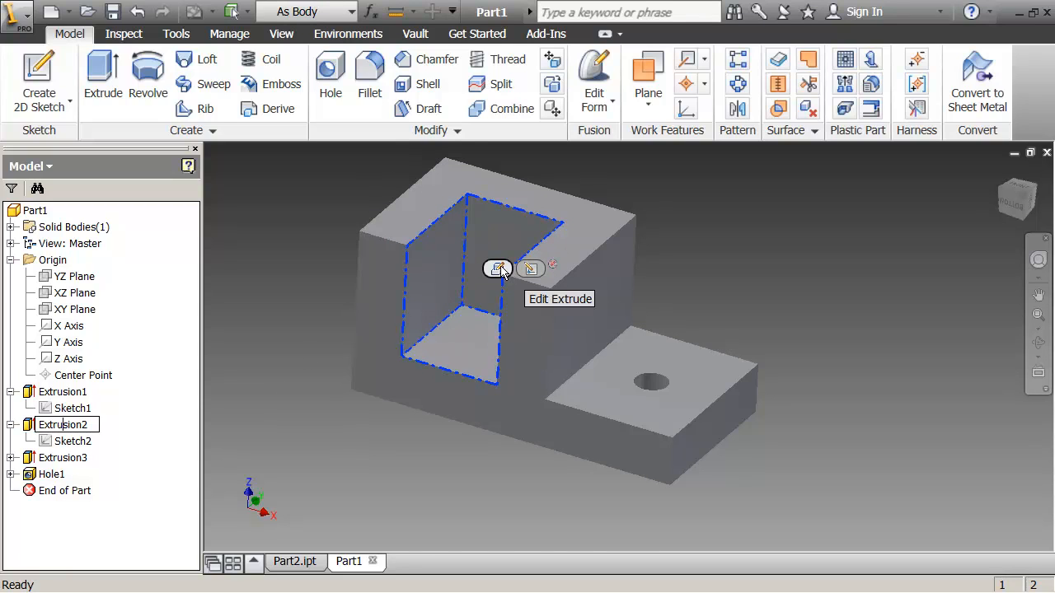
pyautogui.click(499, 270)
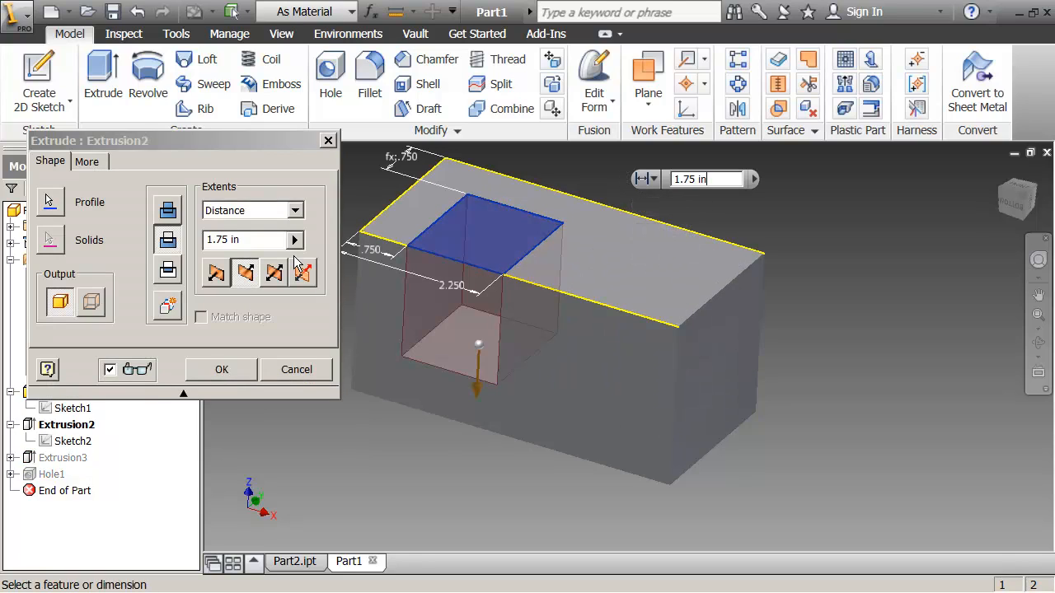
pyautogui.click(294, 240)
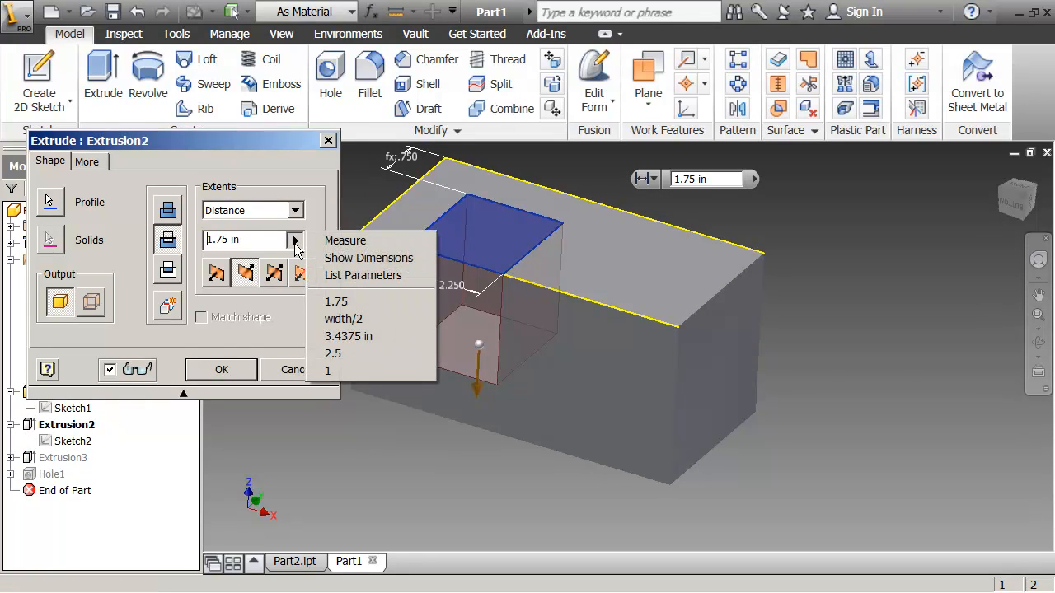
pyautogui.click(264, 239)
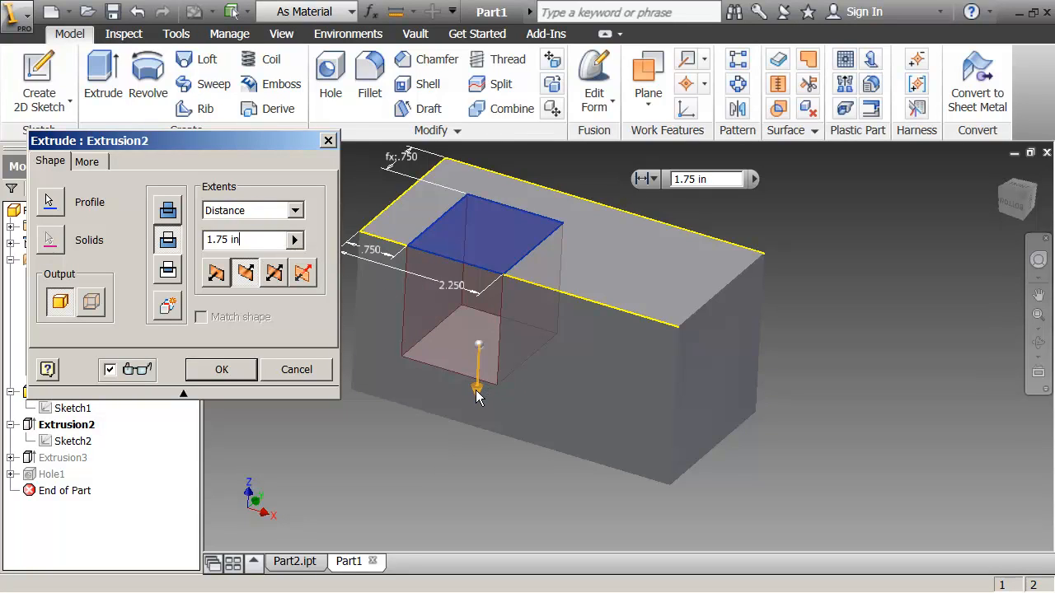
pyautogui.click(294, 243)
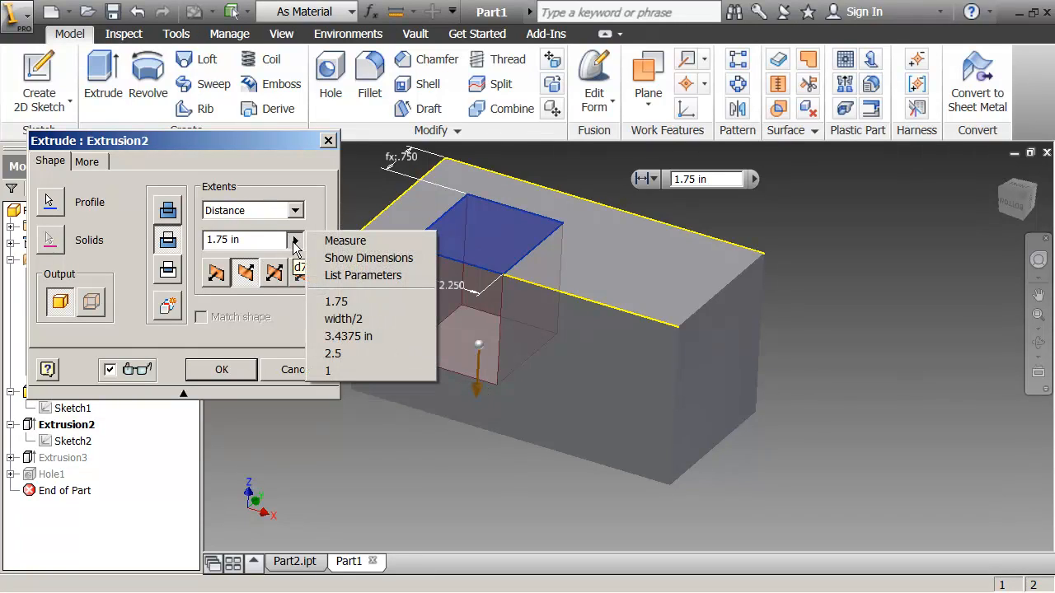
pyautogui.click(256, 240)
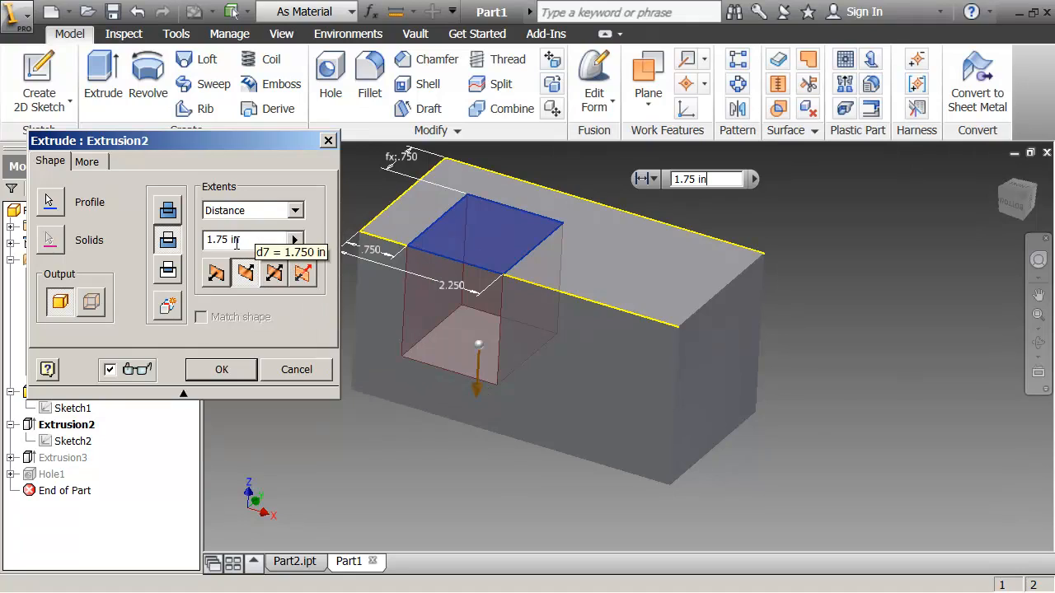
pyautogui.moveTo(249, 240); pyautogui.dragTo(172, 236)
pyautogui.write('4')
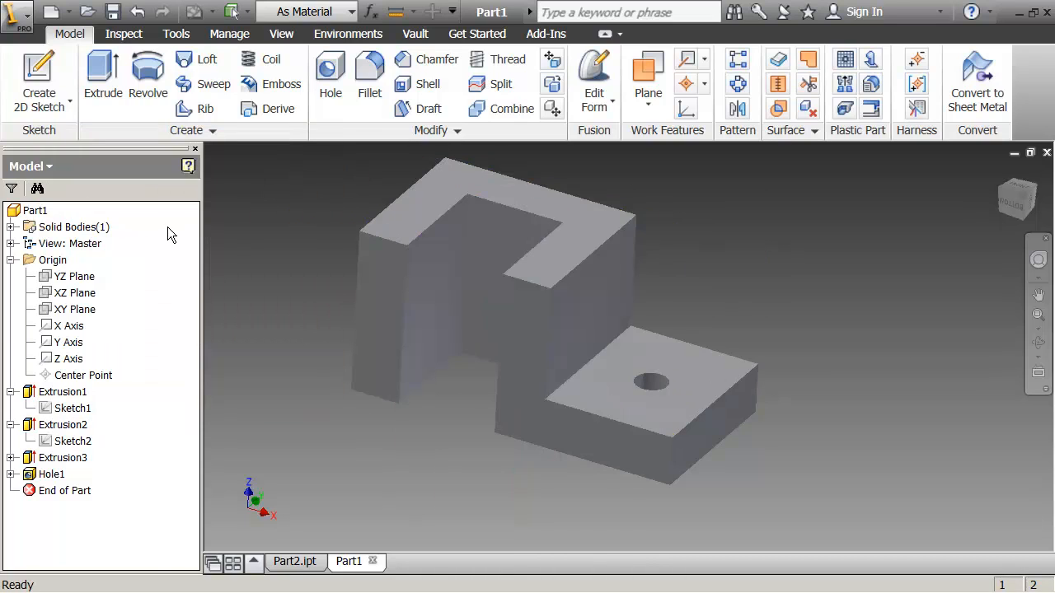
pyautogui.scroll(5, 469, 392)
pyautogui.scroll(3, 469, 392)
pyautogui.scroll(-7, 463, 447)
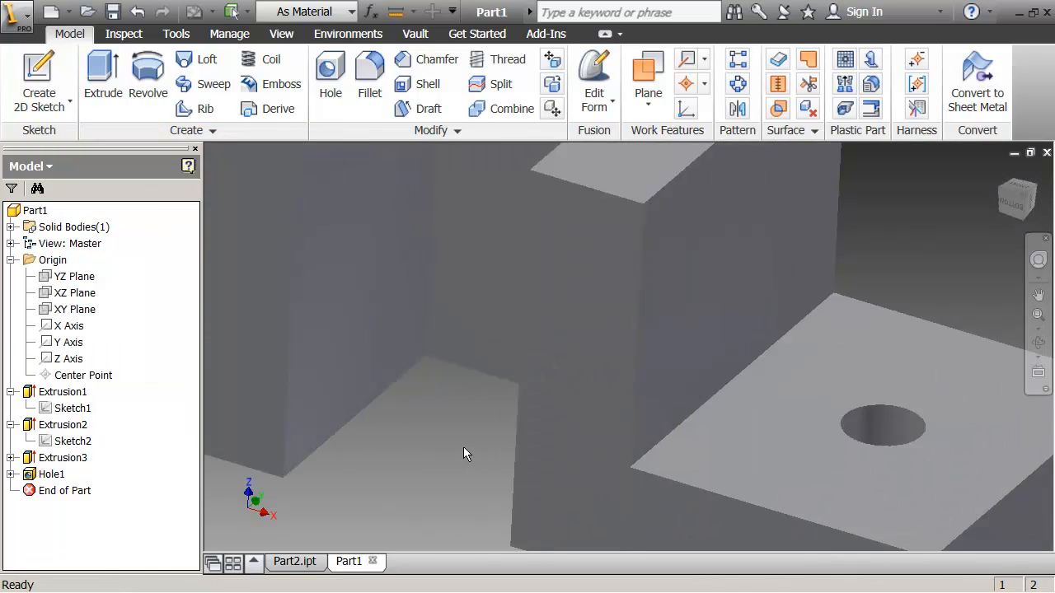
# Return the part to its home view and collapse the Origin folder in the model tree.
pyautogui.keyDown('shift'); pyautogui.moveTo(463, 446); pyautogui.dragTo(485, 448); pyautogui.keyUp('shift')
pyautogui.keyDown('shift'); pyautogui.moveTo(484, 448); pyautogui.dragTo(576, 270, button='middle'); pyautogui.keyUp('shift')
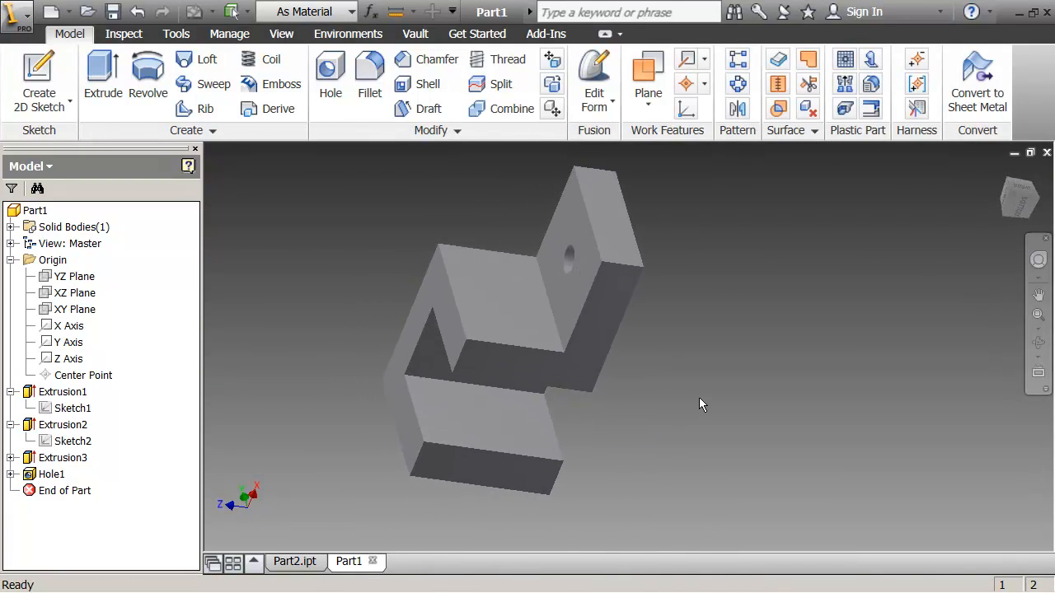
pyautogui.click(998, 167)
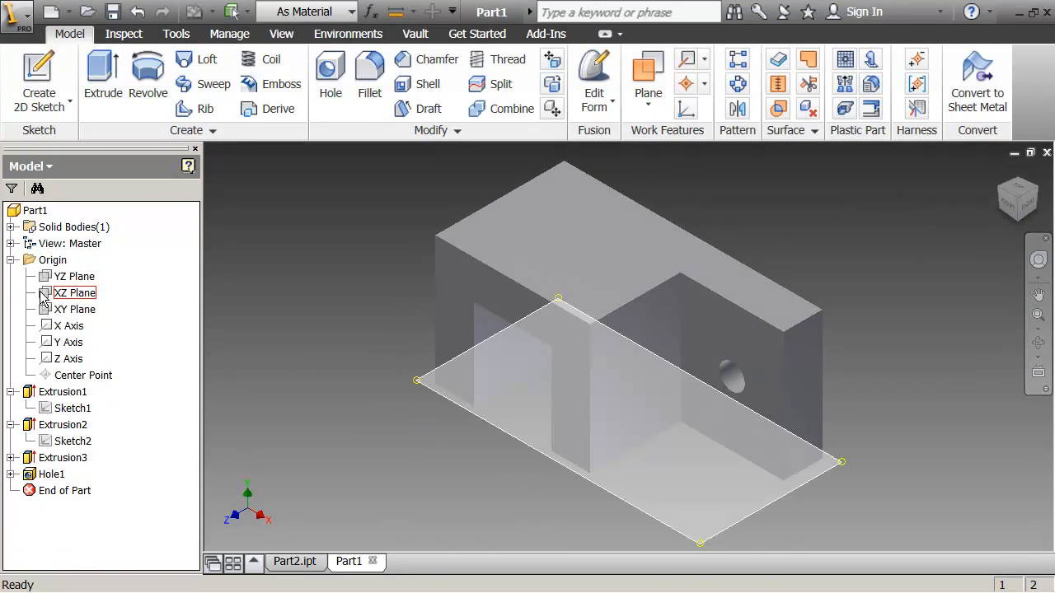
pyautogui.click(11, 260)
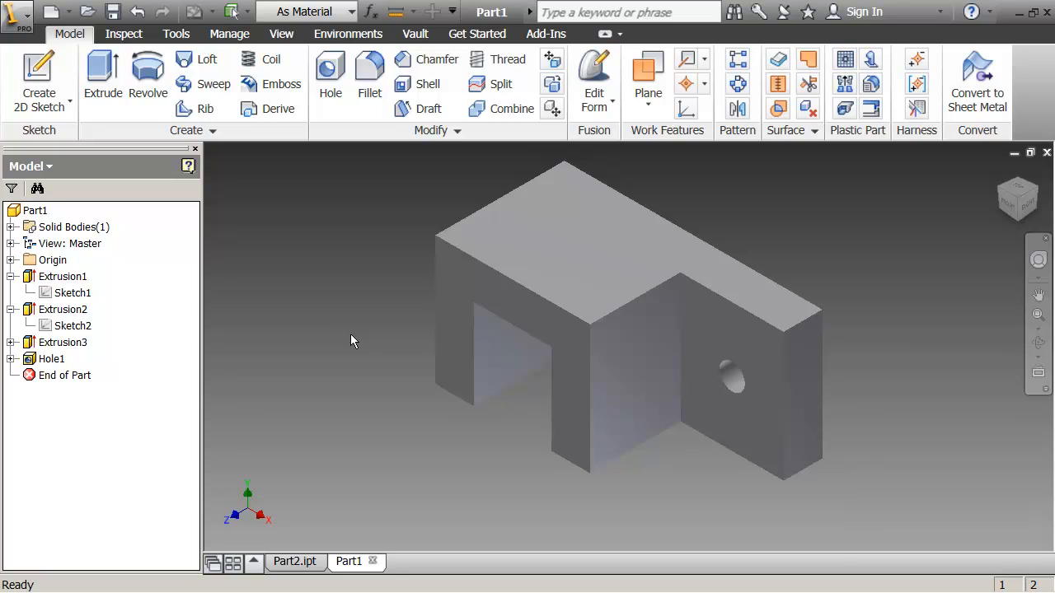
# Examine the finished part from above, in the home view and from below with free orbit, including its slot and hole.
pyautogui.click(1020, 190)
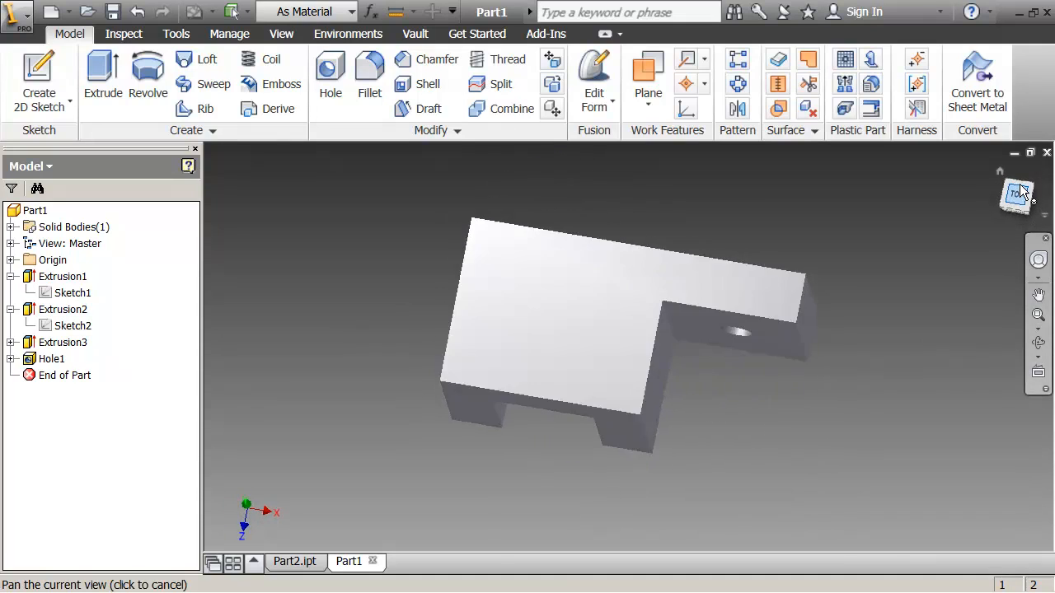
pyautogui.press('F6')
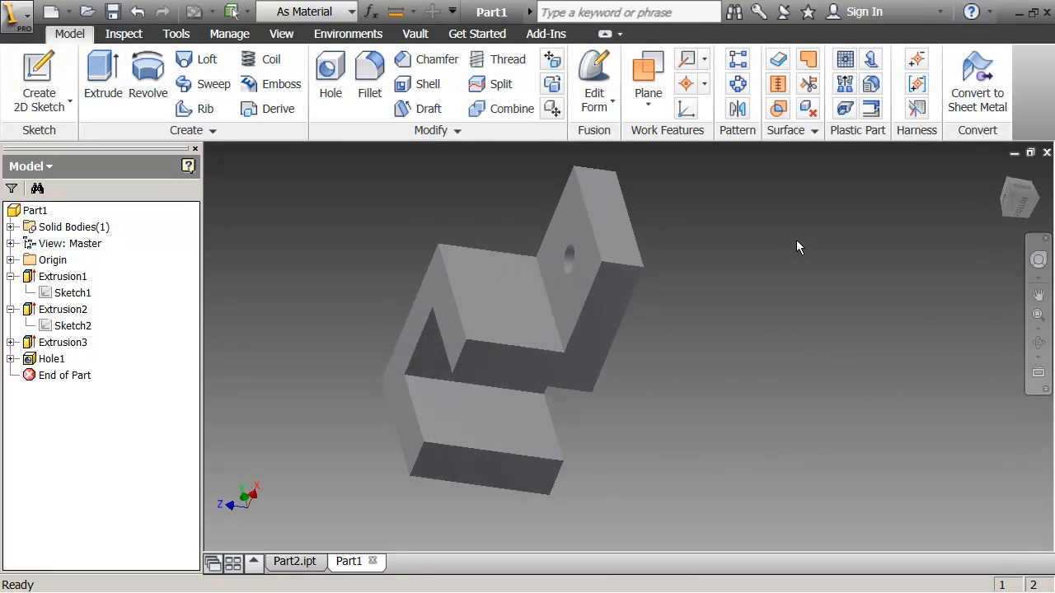
pyautogui.press('F6')
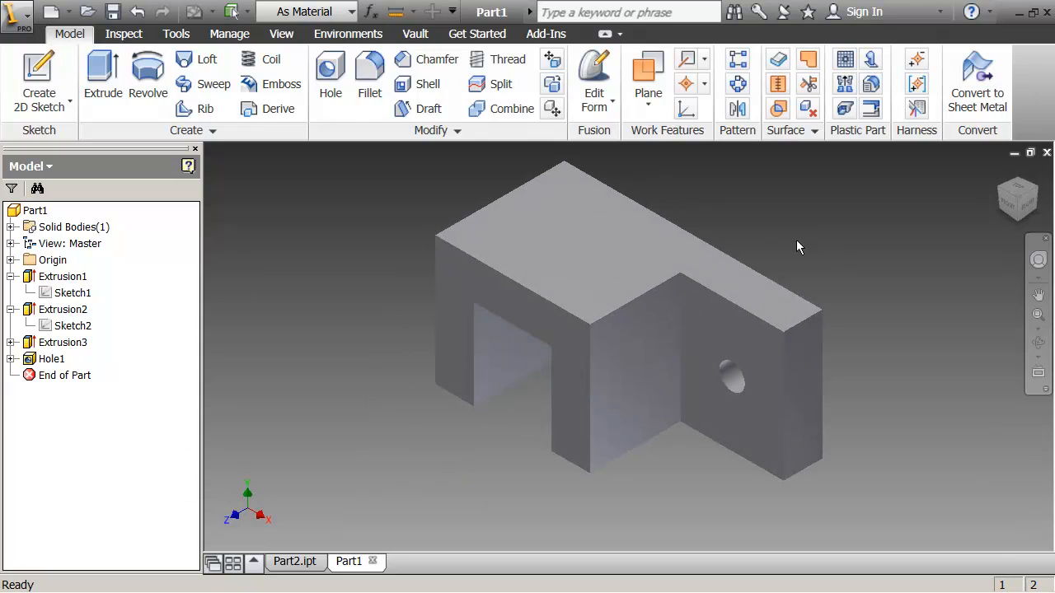
pyautogui.click(1038, 342)
pyautogui.moveTo(587, 416); pyautogui.dragTo(652, 327)
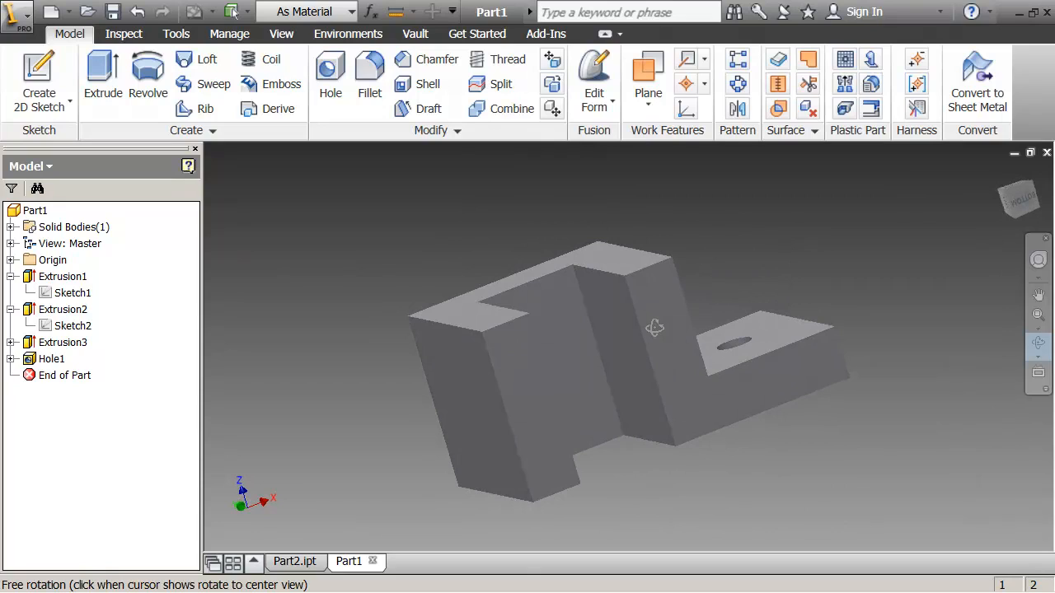
pyautogui.press('Escape')
pyautogui.middleClick(903, 478)
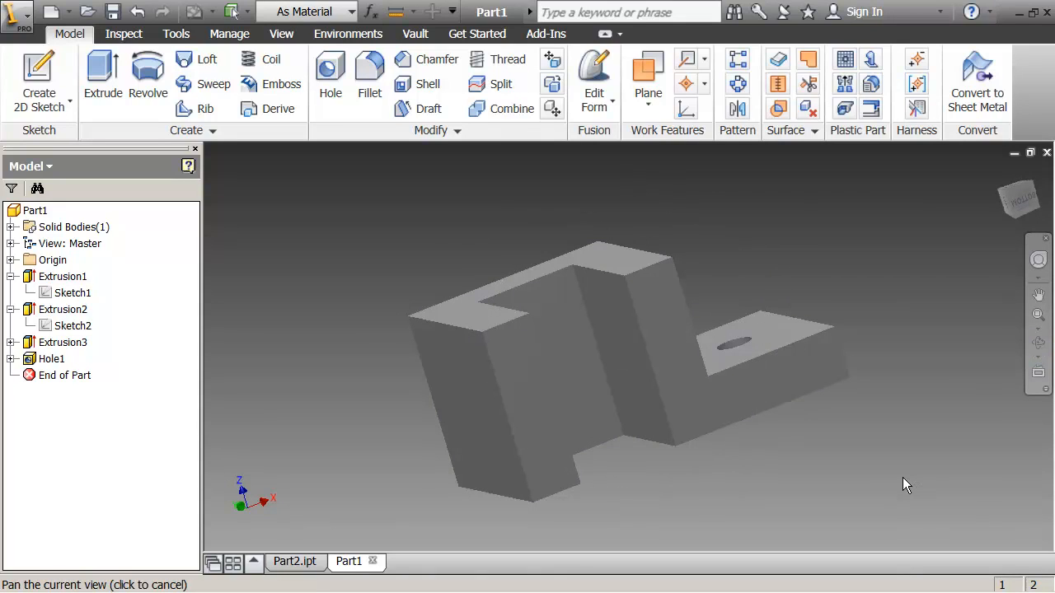